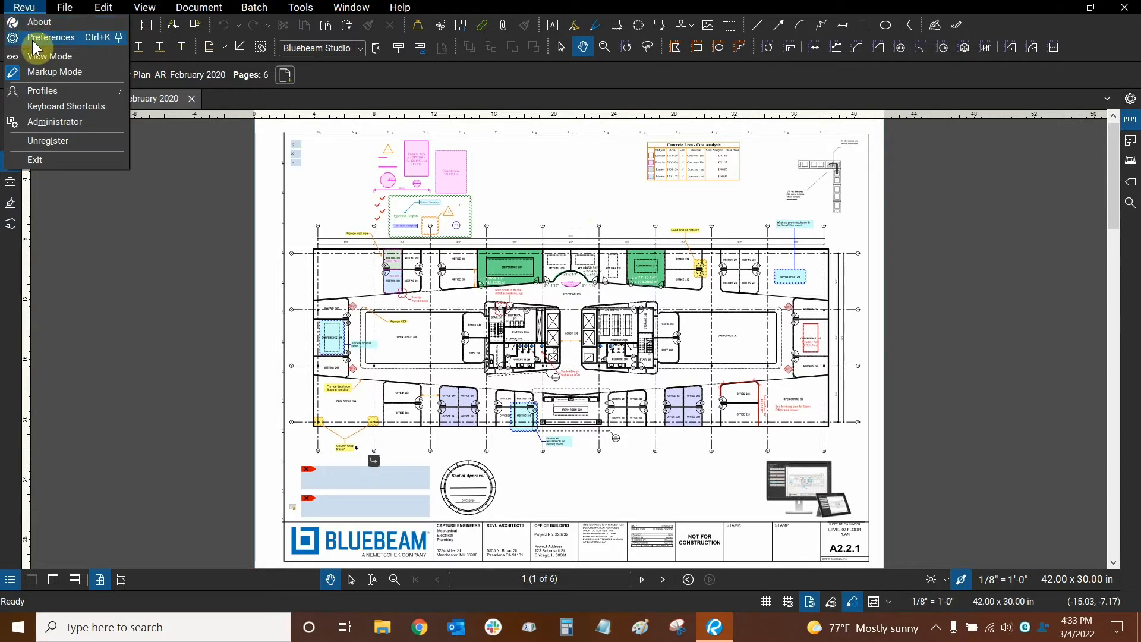
- Open Preferences and inspect the General Theme list, leaving Dark selected
left_click(32, 39)
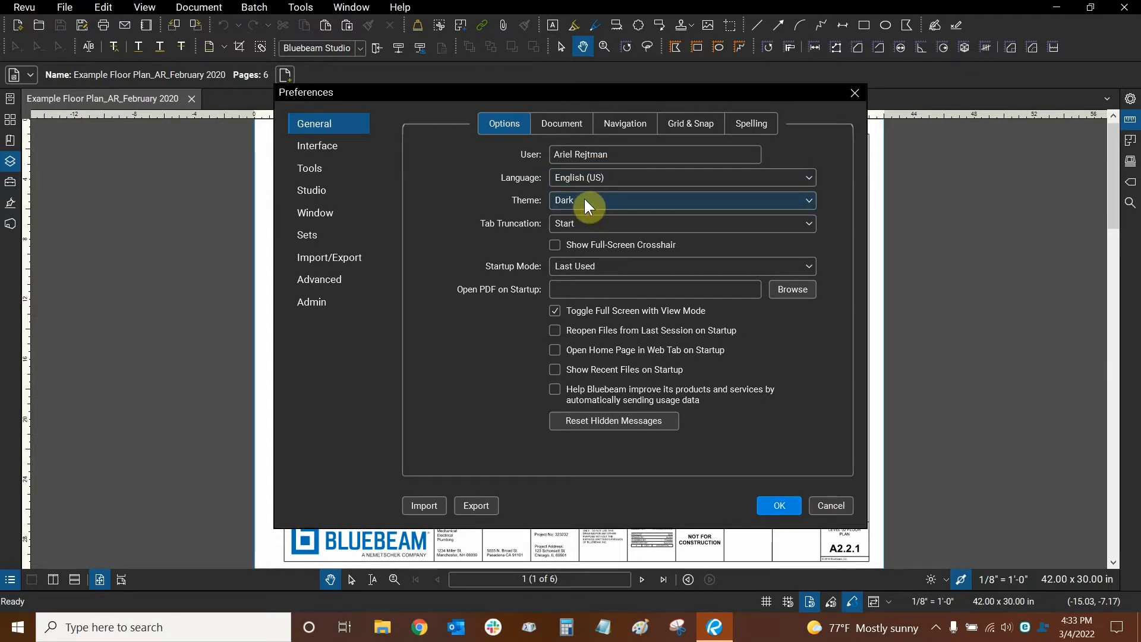
left_click(583, 206)
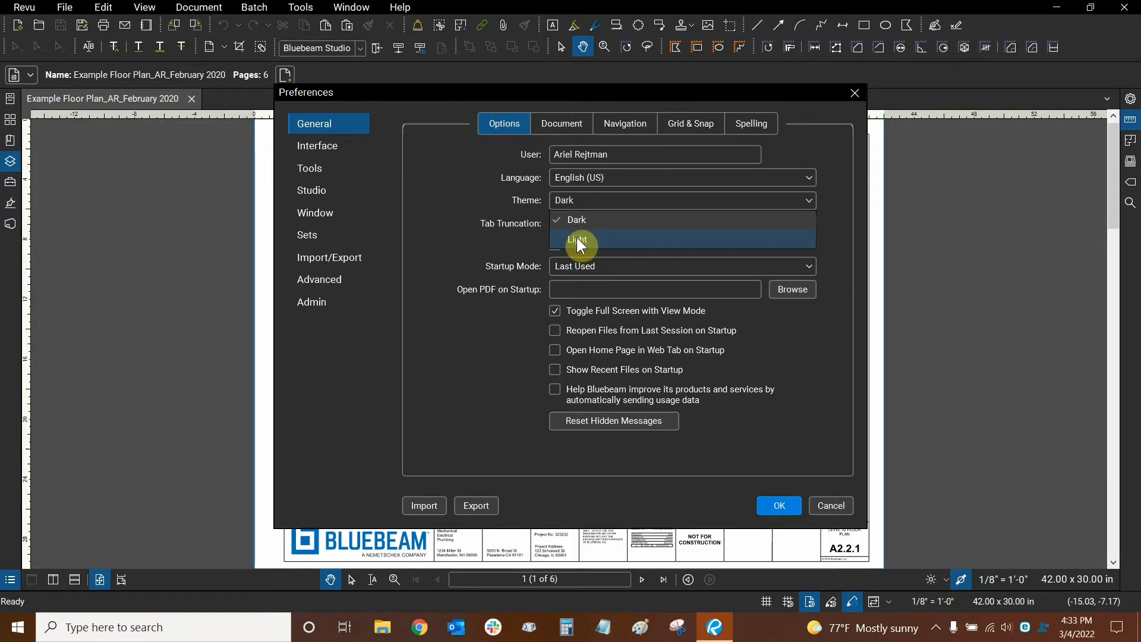
left_click(491, 190)
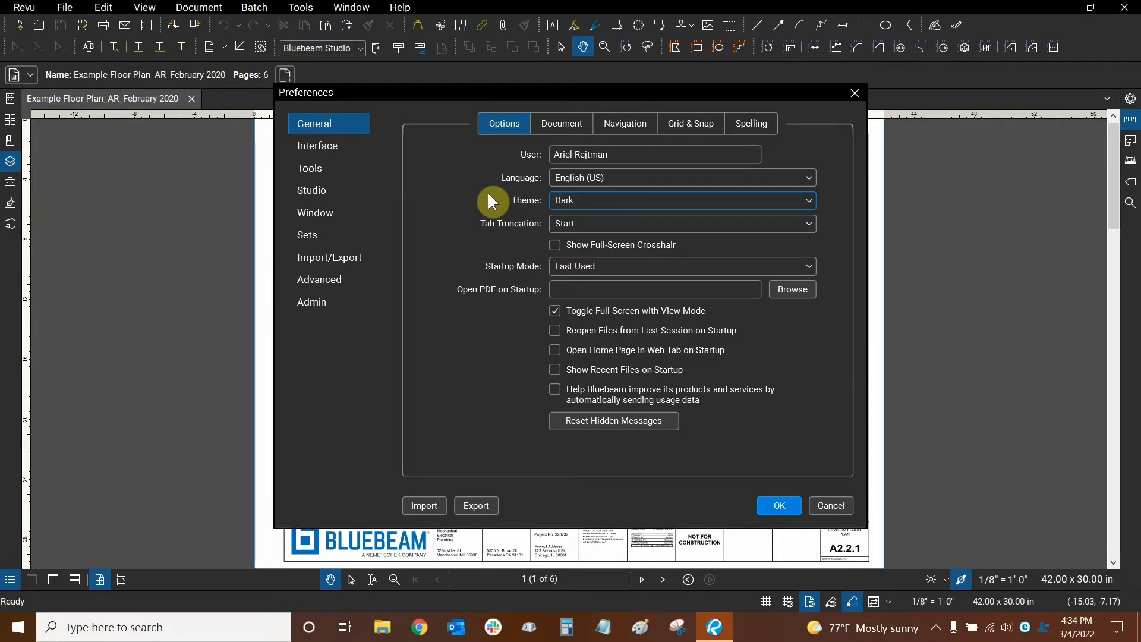
left_click(581, 201)
- Switch the interface theme to Light and confirm the Preferences
left_click(579, 239)
left_click(779, 503)
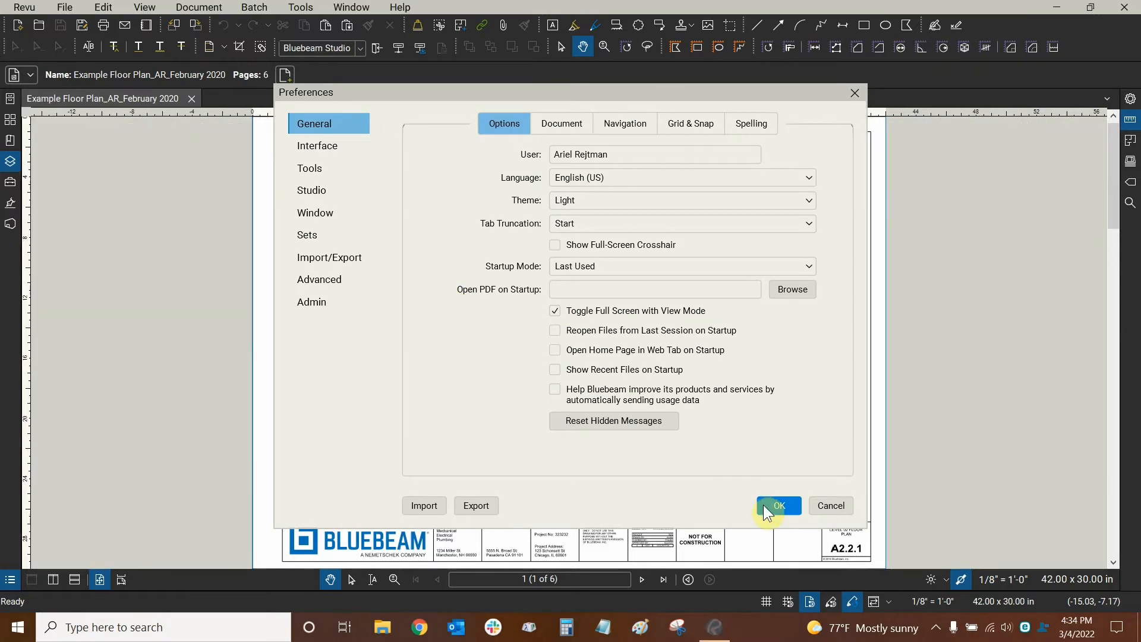
left_click(774, 505)
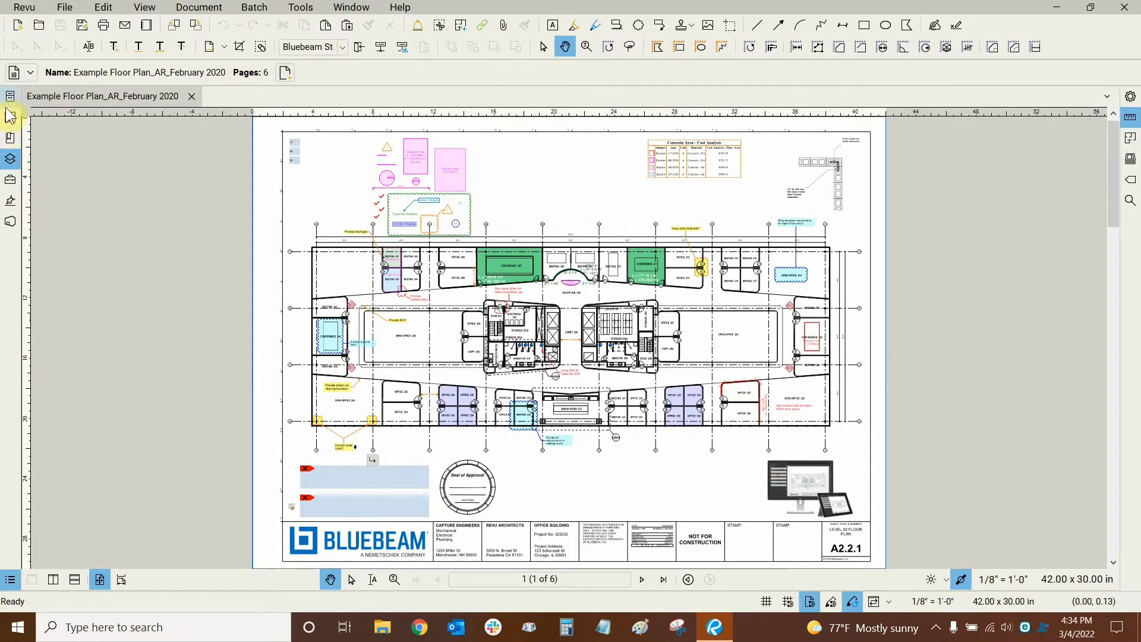
- Reopen Preferences and set the interface theme back to Dark
left_click(28, 12)
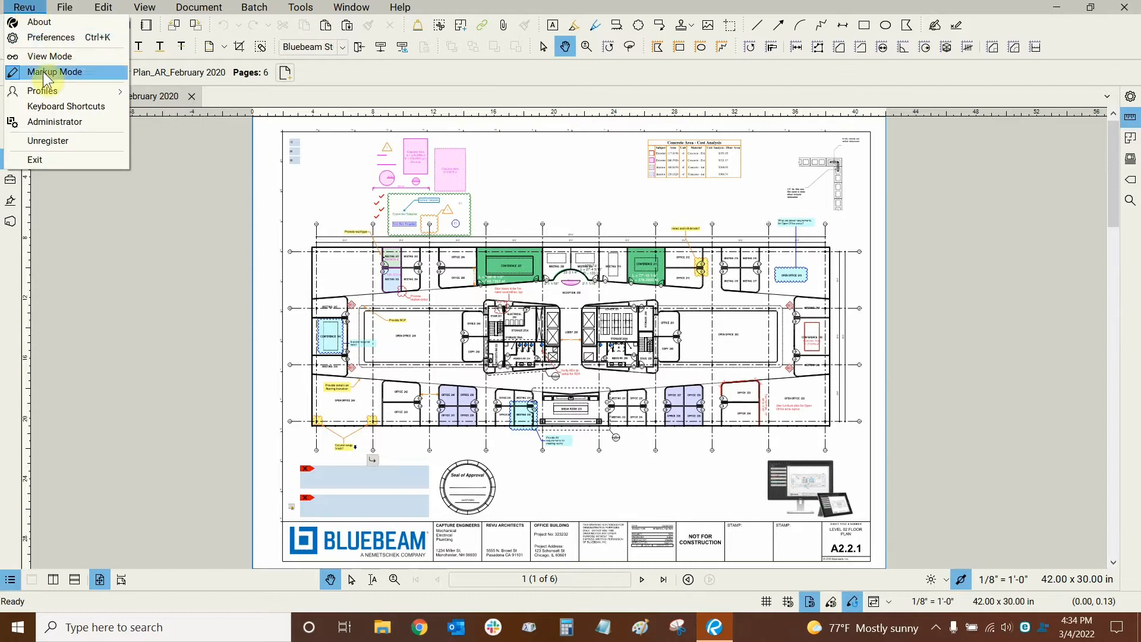
left_click(42, 35)
left_click(602, 197)
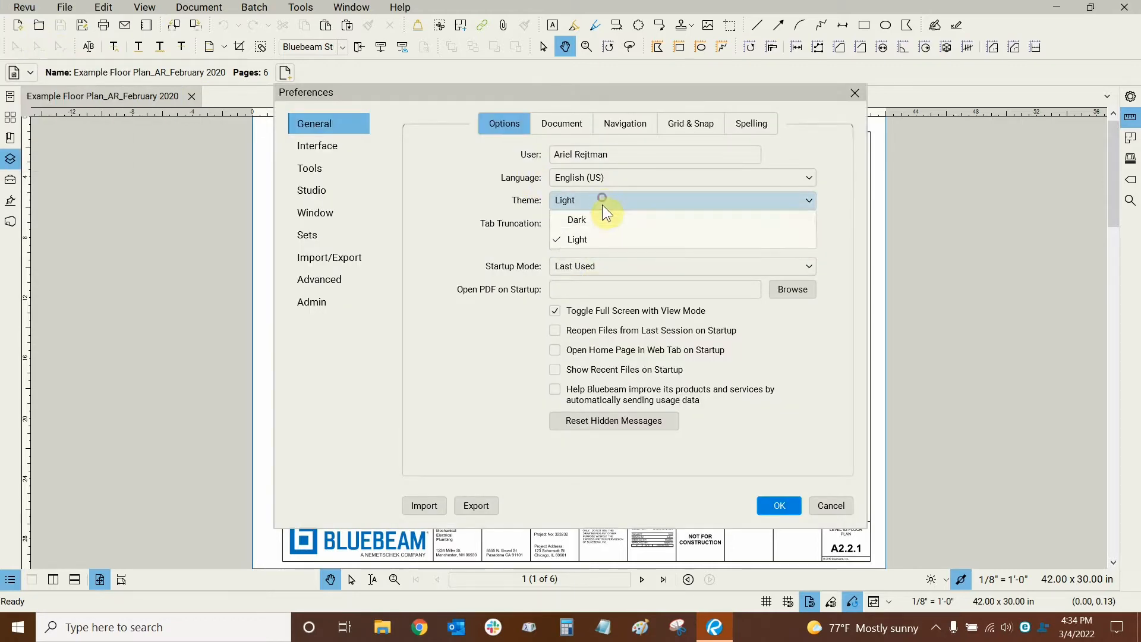
left_click(594, 221)
left_click(776, 510)
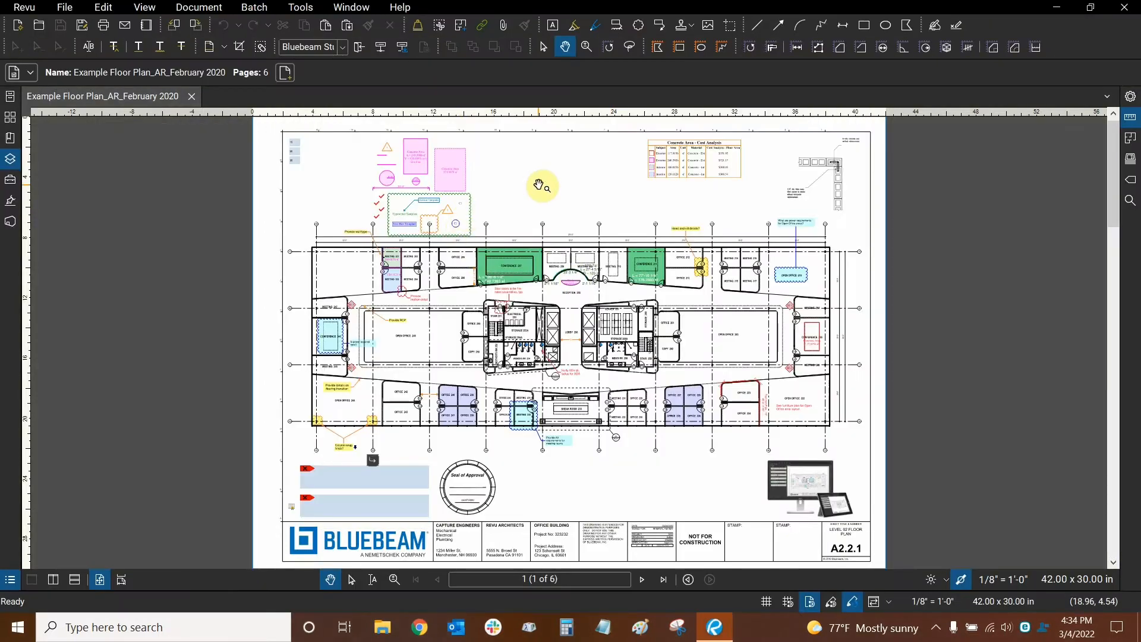
left_click(23, 7)
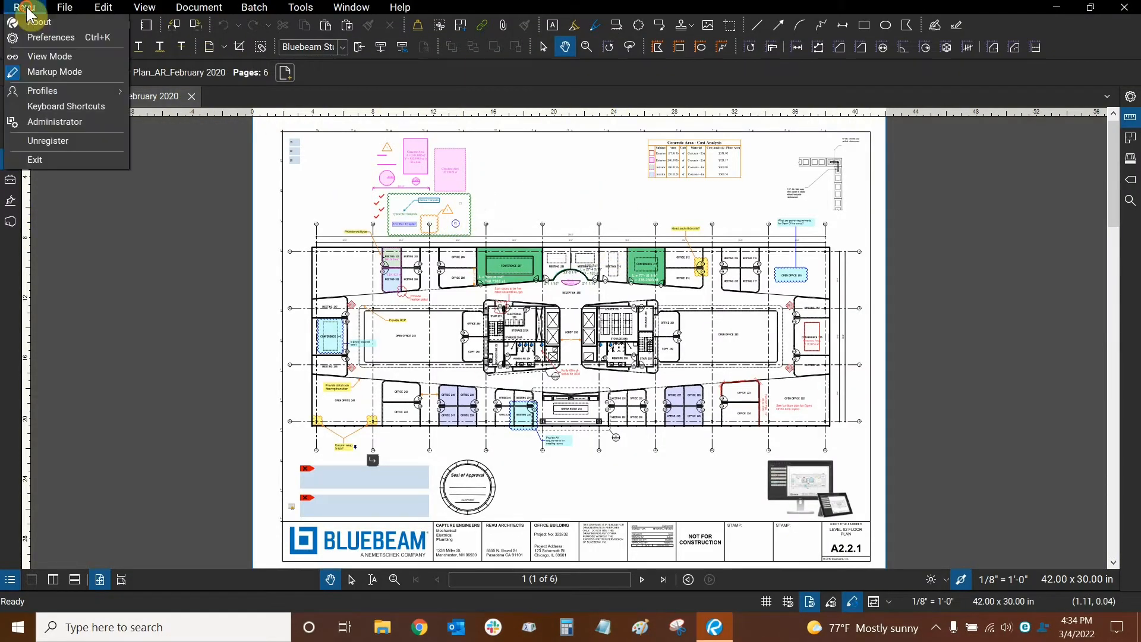
- Reopen Preferences from the Revu menu, showing General options with the Dark theme
left_click(32, 37)
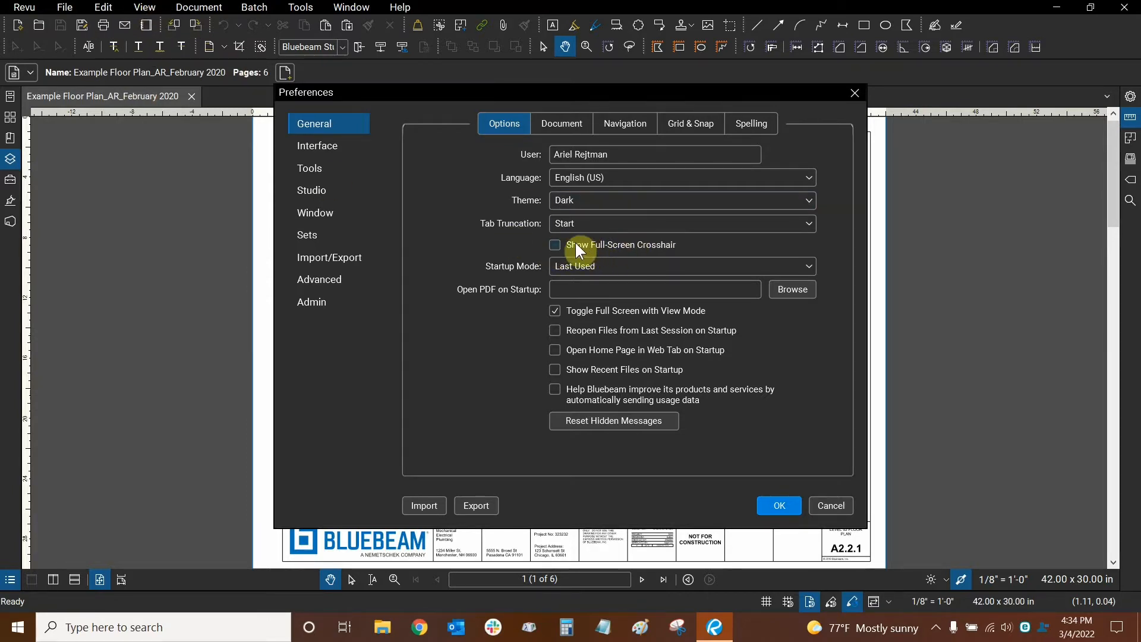
- Review the General options page, then cancel Preferences without saving any changes
left_click(138, 9)
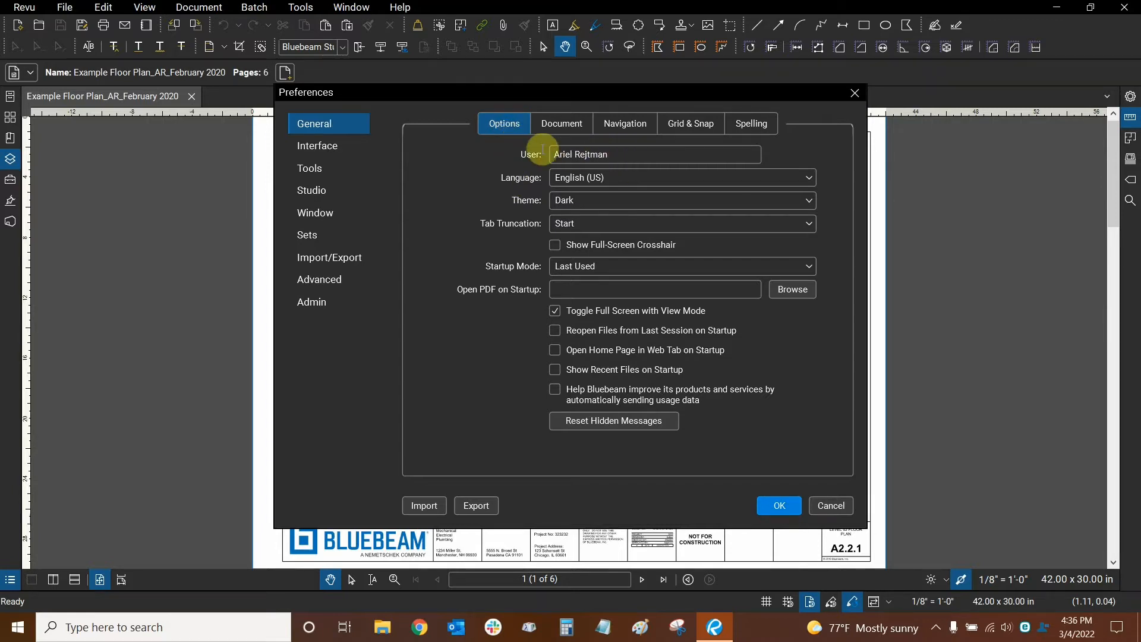
left_click(574, 154)
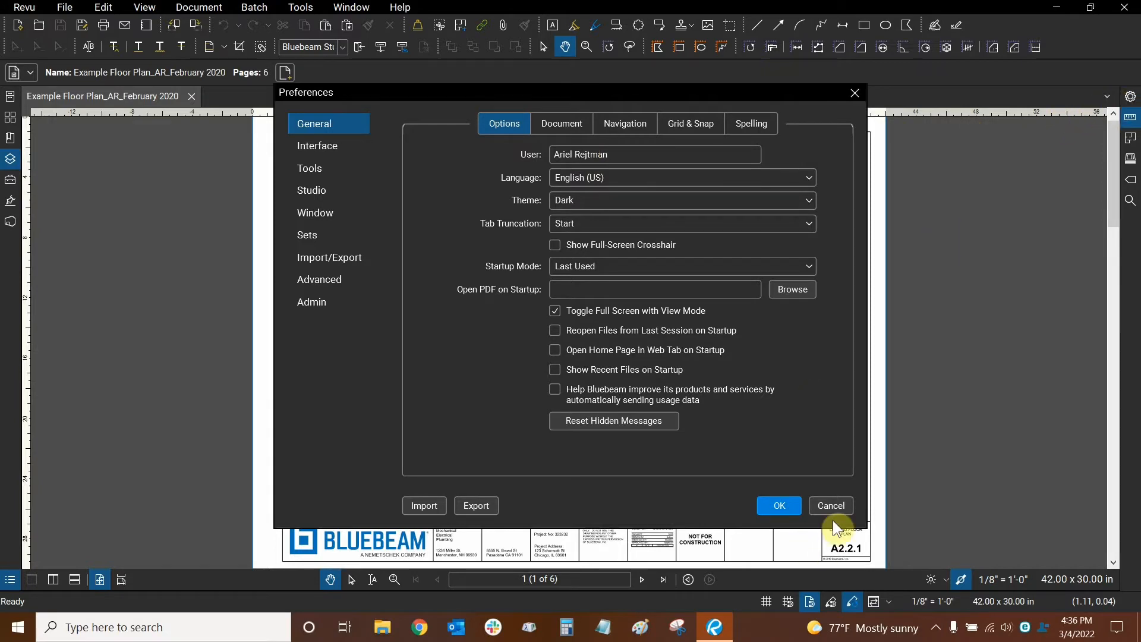
left_click(831, 505)
- Show the Properties panel and briefly select the Concrete Area markup
left_click(1131, 97)
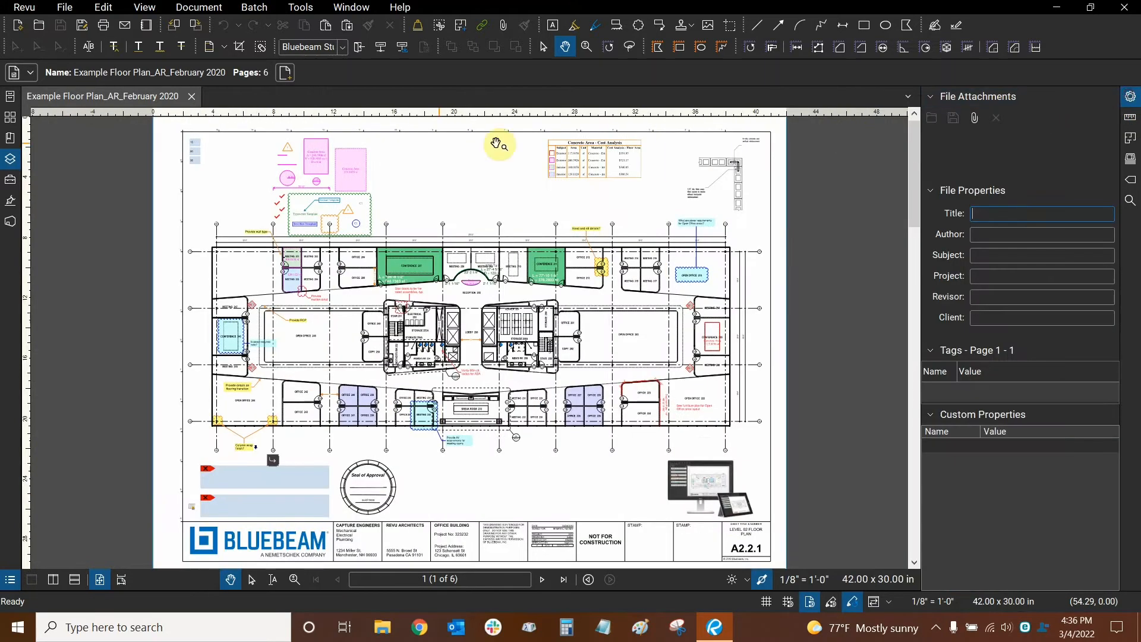
left_click(347, 174)
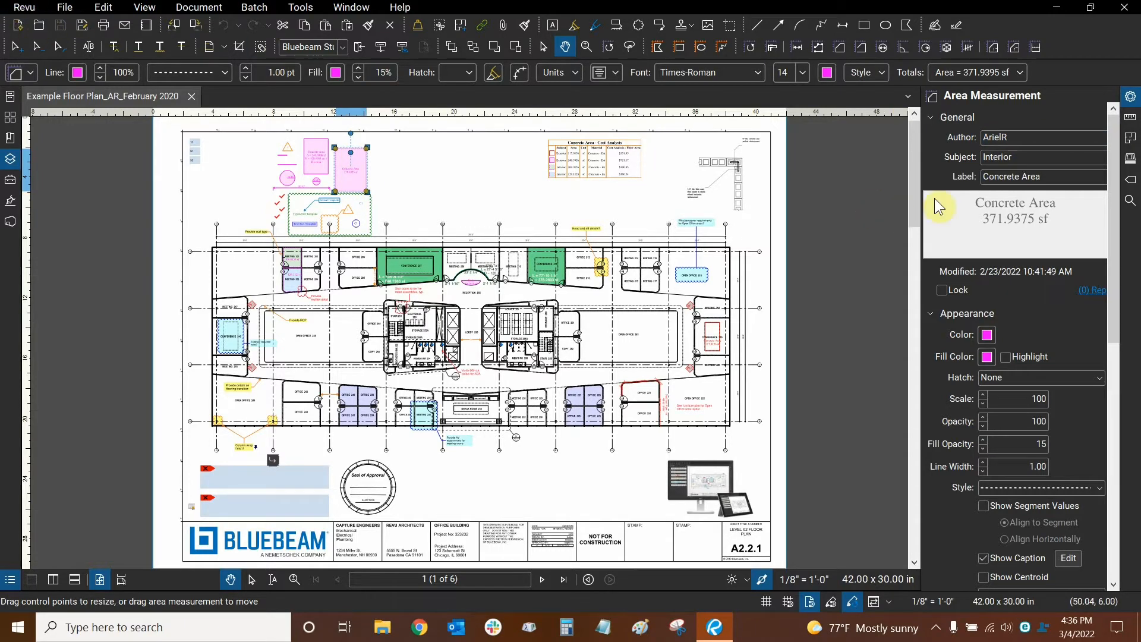
left_click(387, 173)
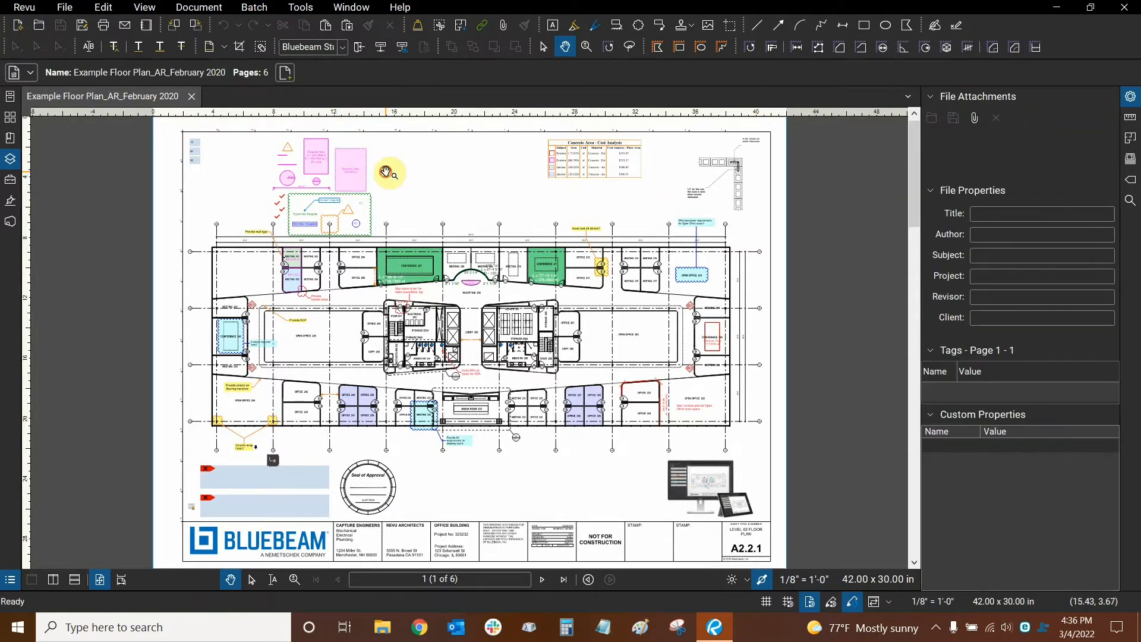
- Draw a red diagonal test line near the sheet's top, then delete it
left_click(757, 26)
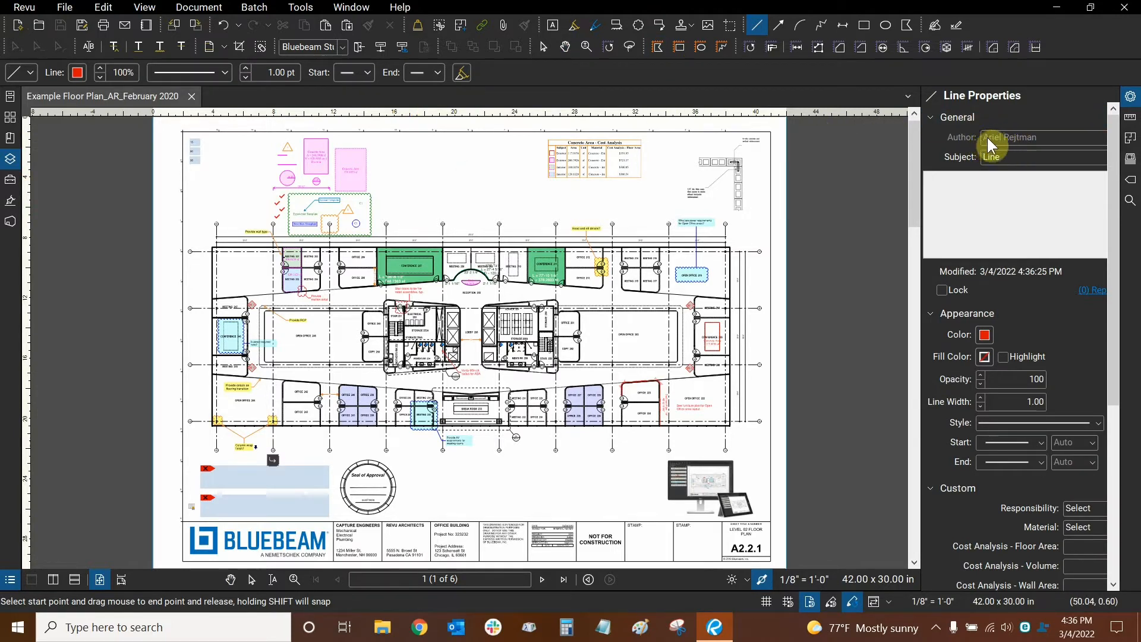
left_click_drag(418, 210, 456, 158)
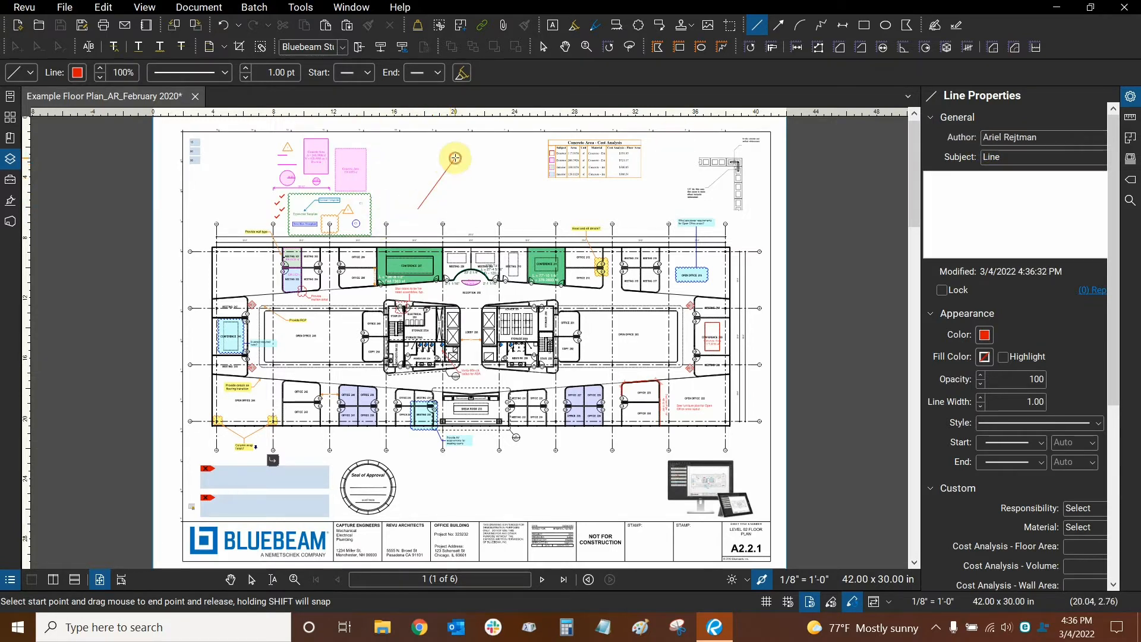
key("Escape")
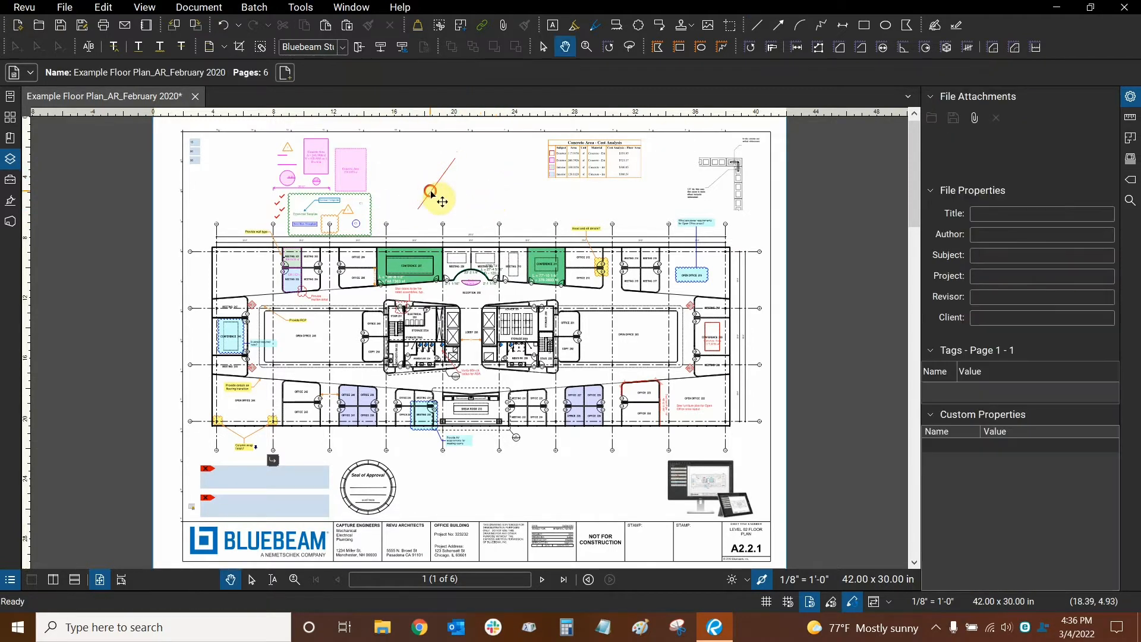
left_click(433, 191)
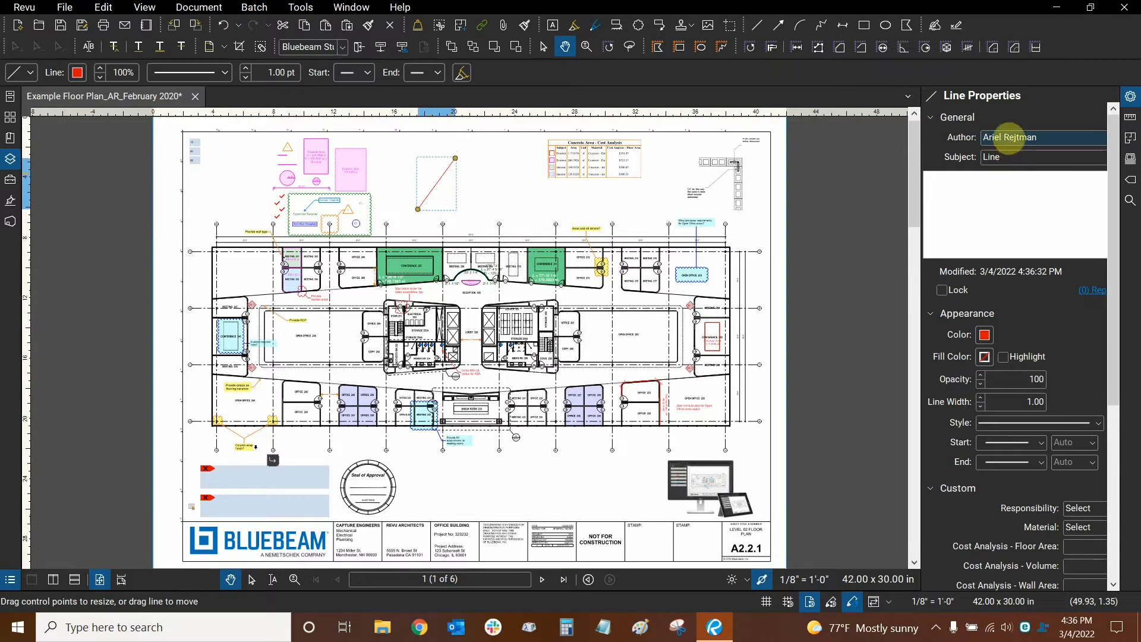
left_click(477, 189)
left_click(439, 182)
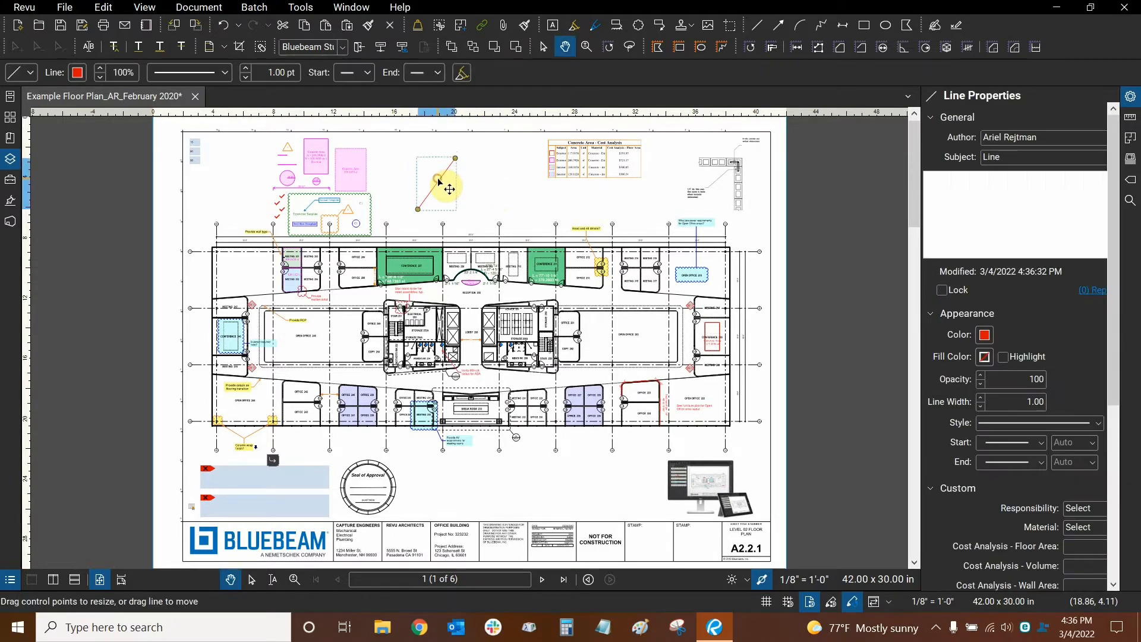
key("Delete")
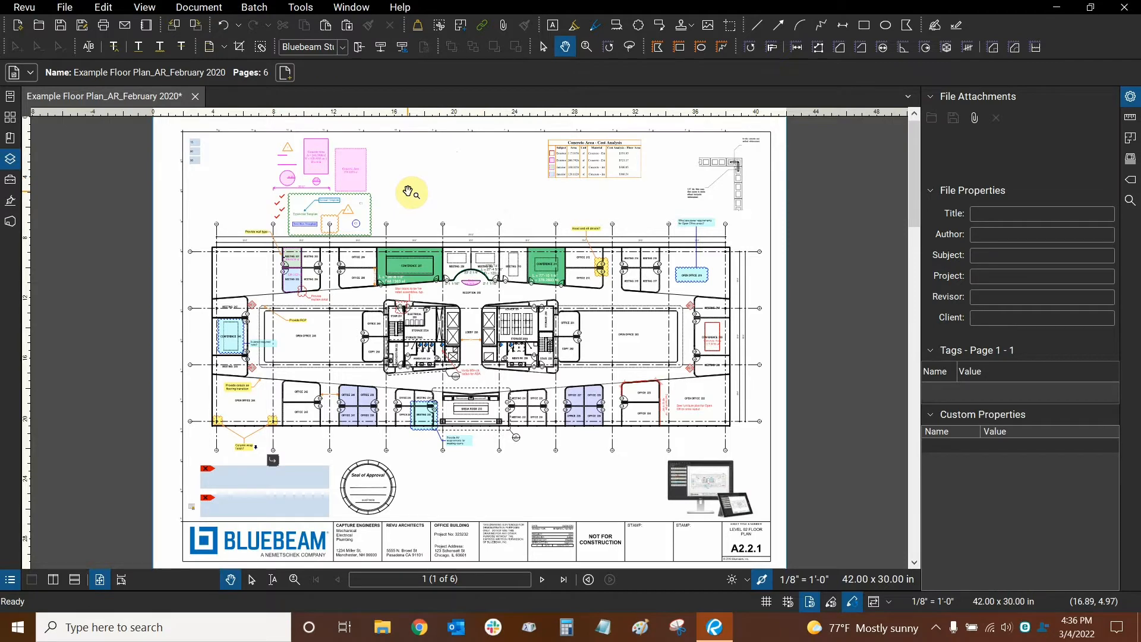
left_click(22, 11)
- Open Preferences on the Document page showing 7,000% maximum zoom
left_click(33, 38)
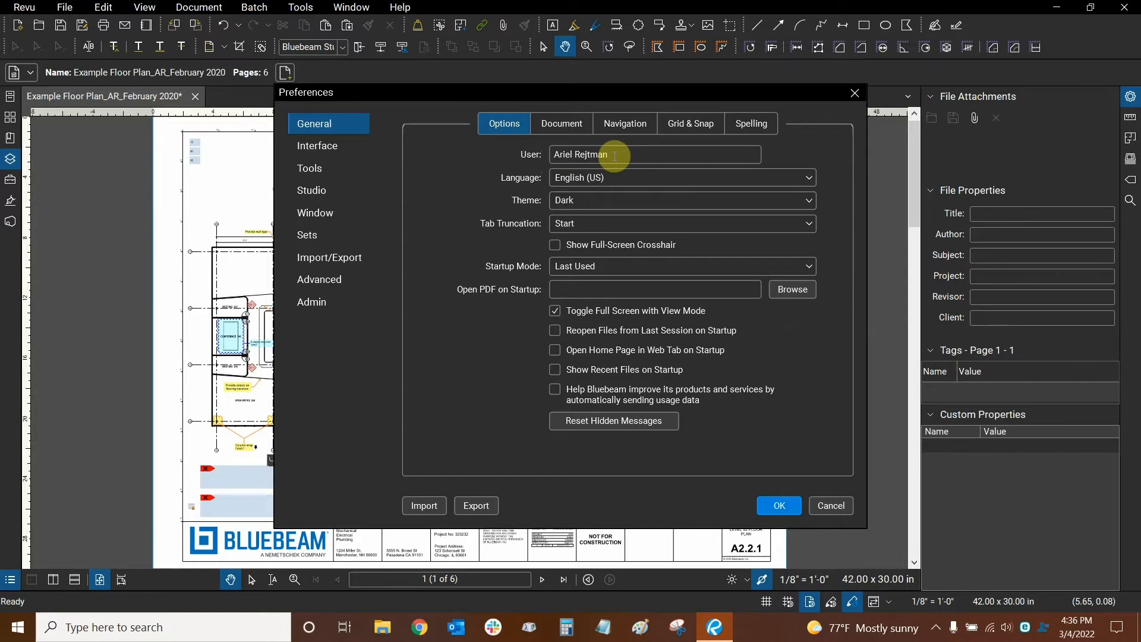
left_click(559, 124)
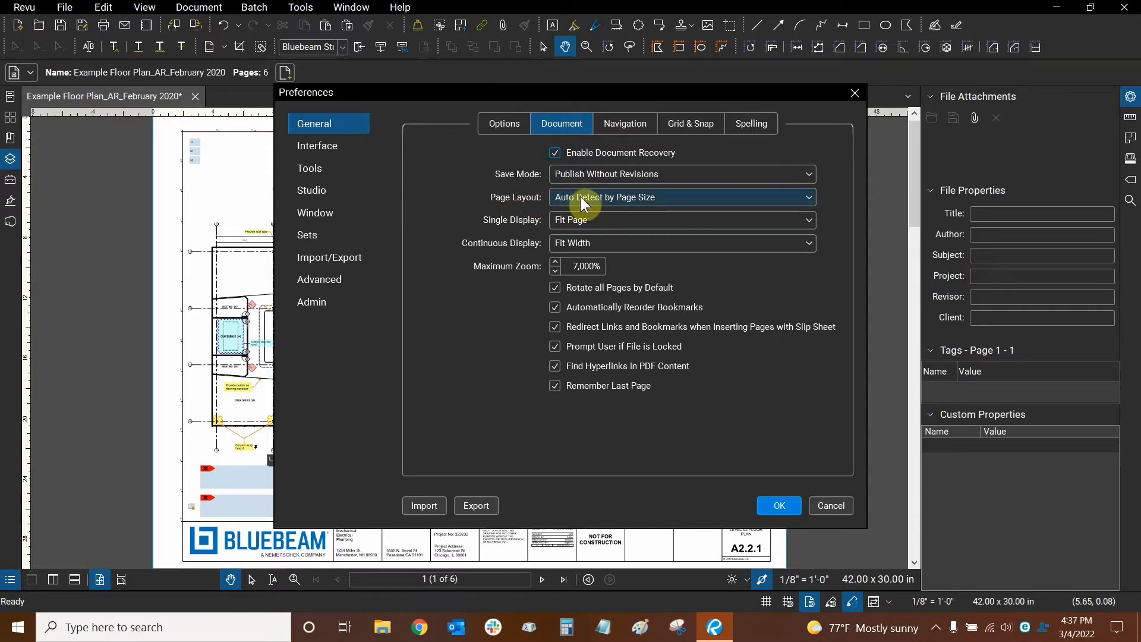
- Keep page layout on Auto Detect by Page Size and raise maximum zoom to 10,000%
left_click(624, 199)
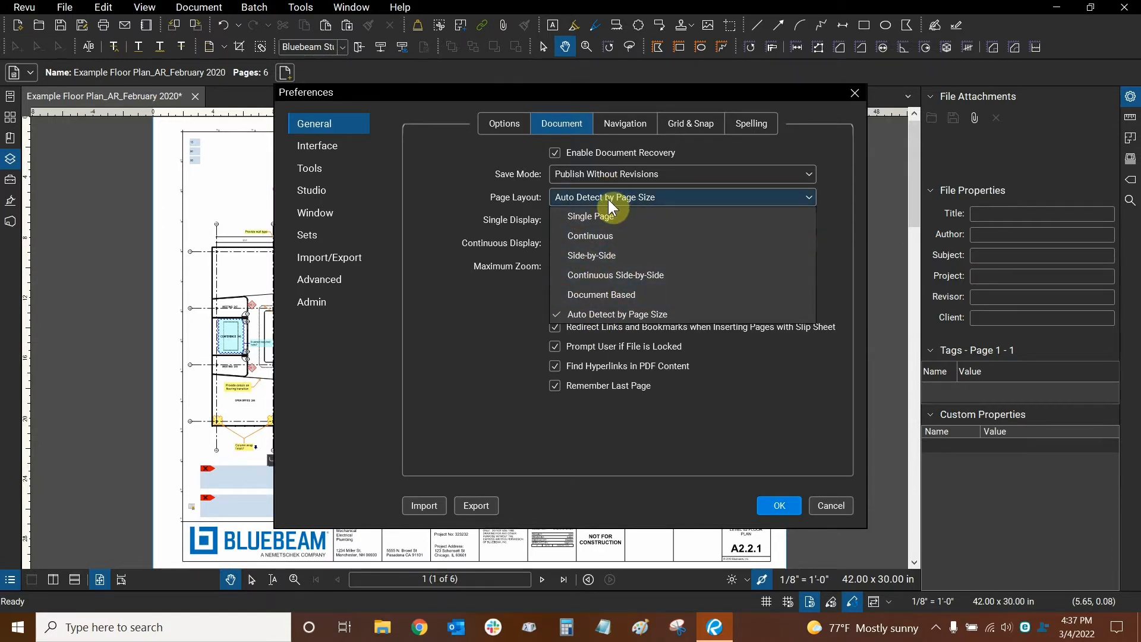
left_click(444, 198)
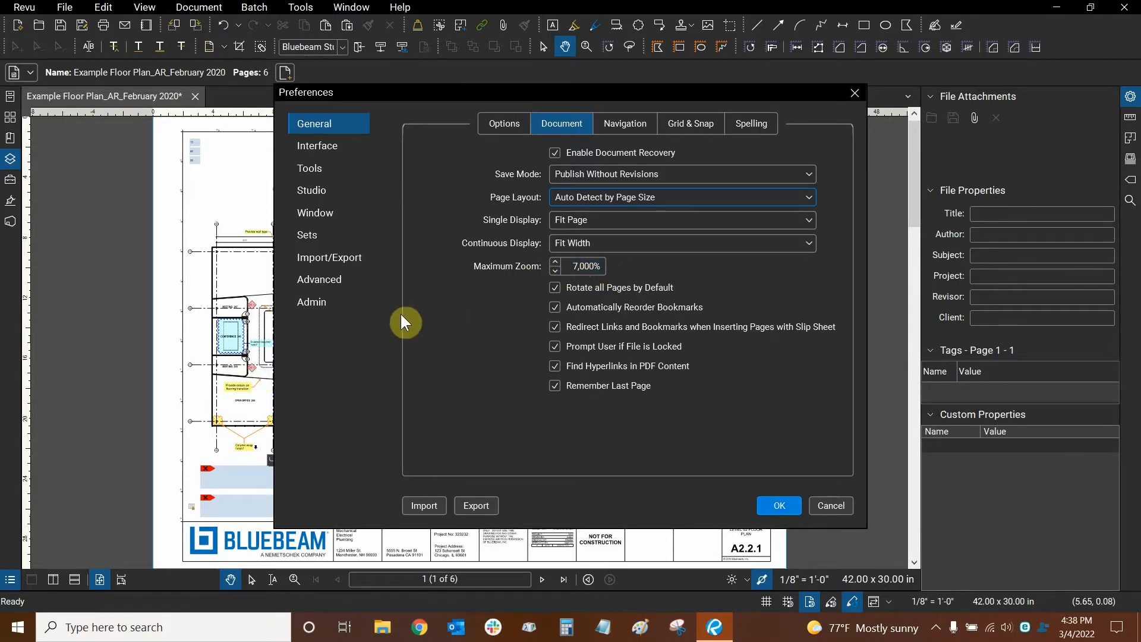
left_click(555, 263)
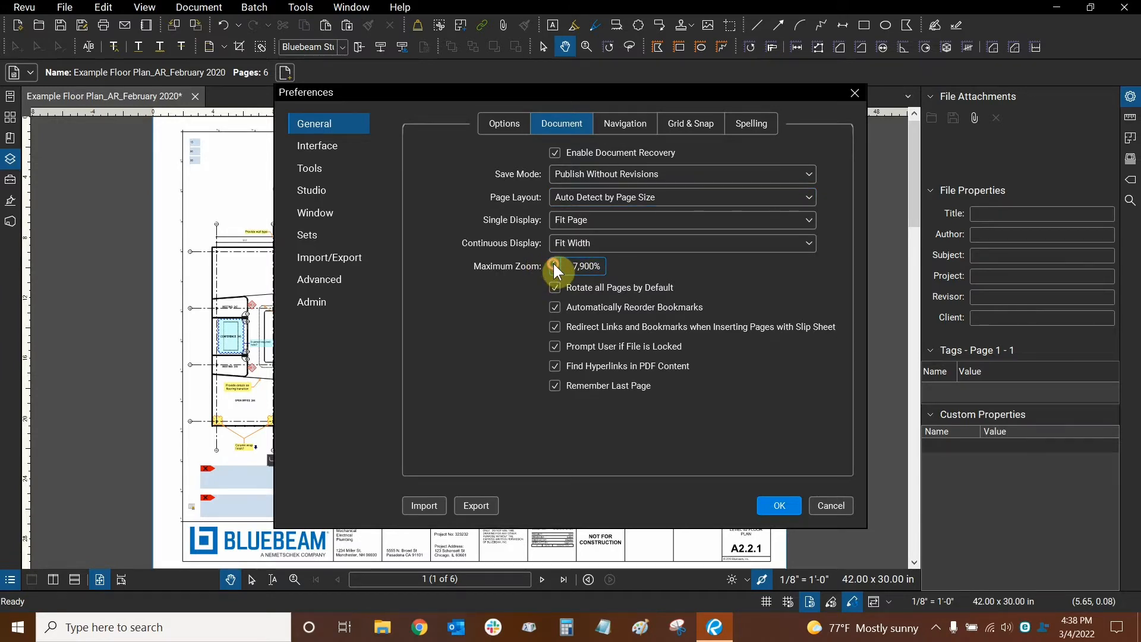
left_click(554, 262)
left_click(554, 263)
left_click(555, 263)
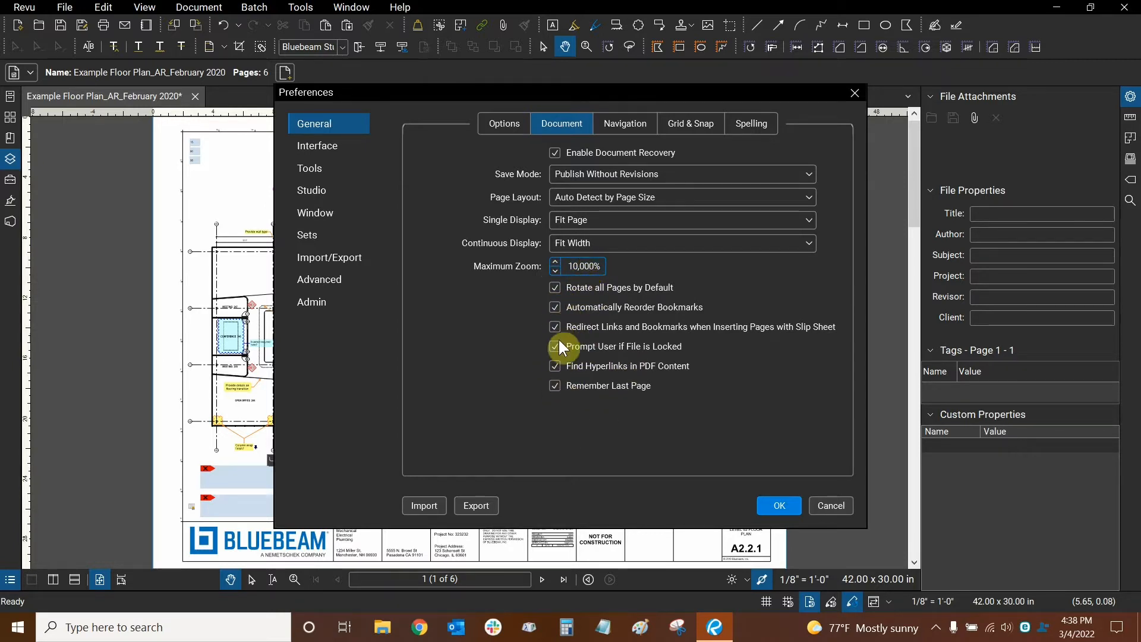
- Review Navigation preferences with Synchronization Mode kept on Page, then show Grid & Snap settings
left_click(622, 126)
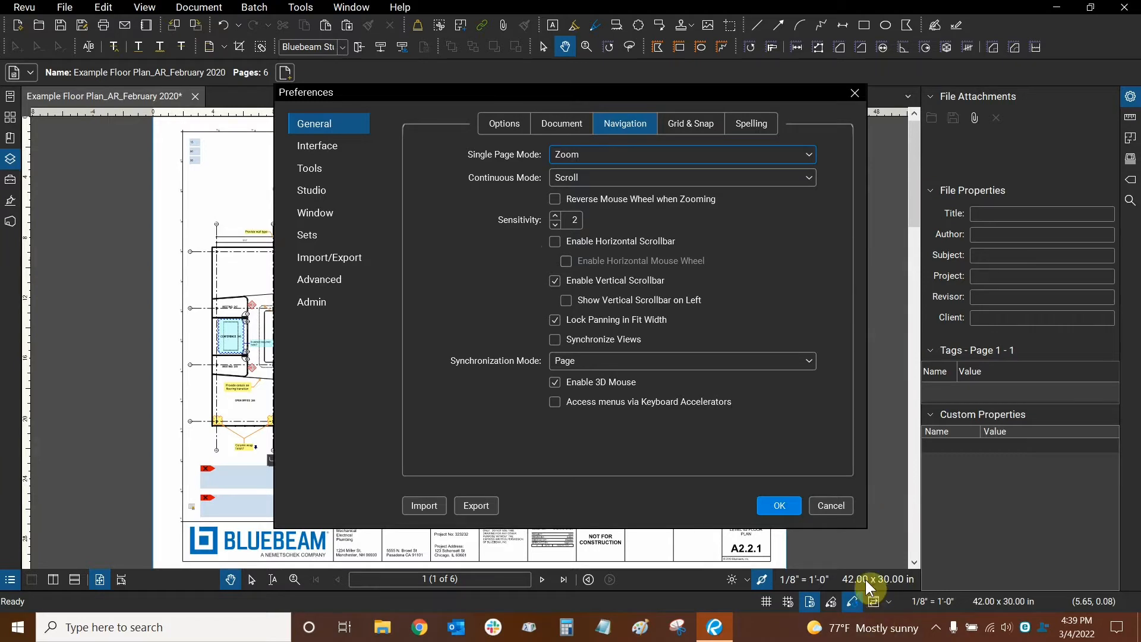
left_click(849, 562)
left_click(573, 361)
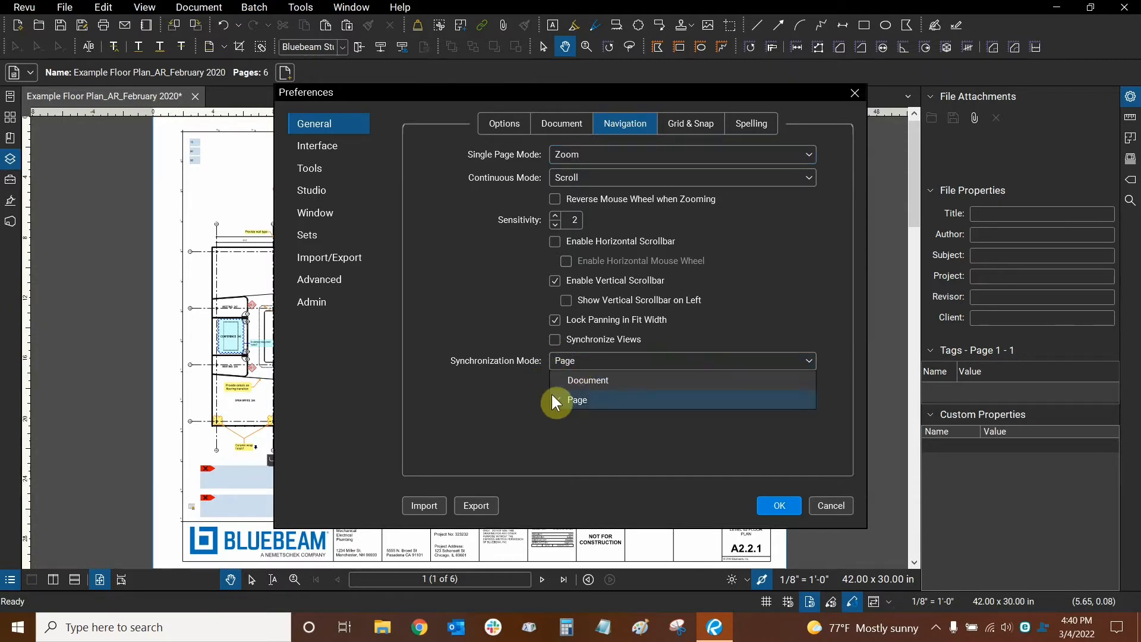
left_click(492, 395)
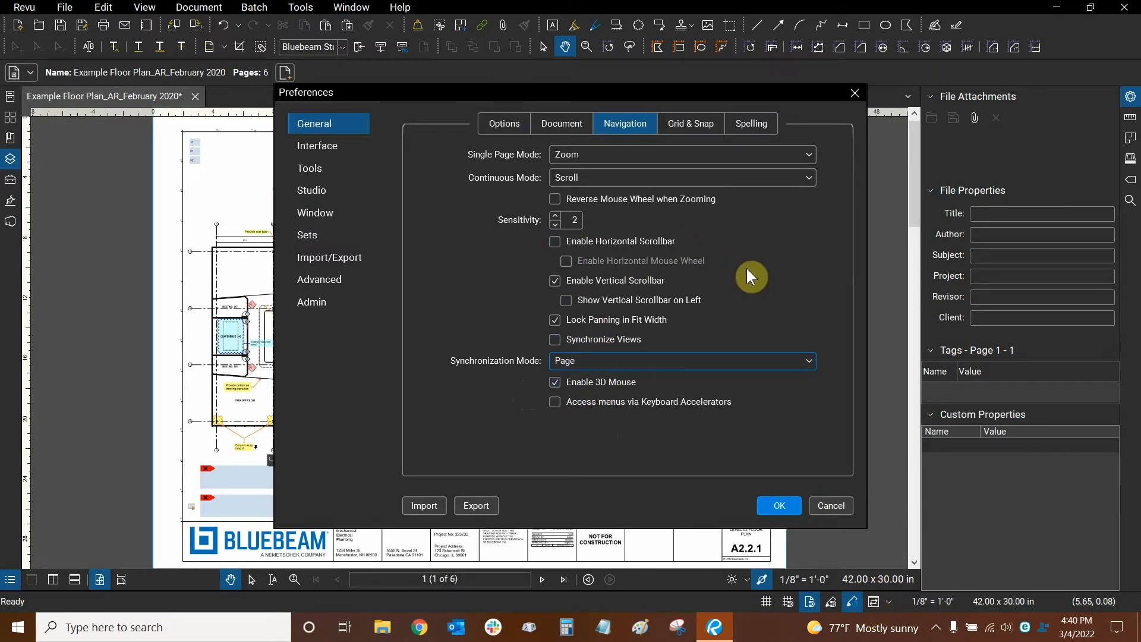
left_click(690, 124)
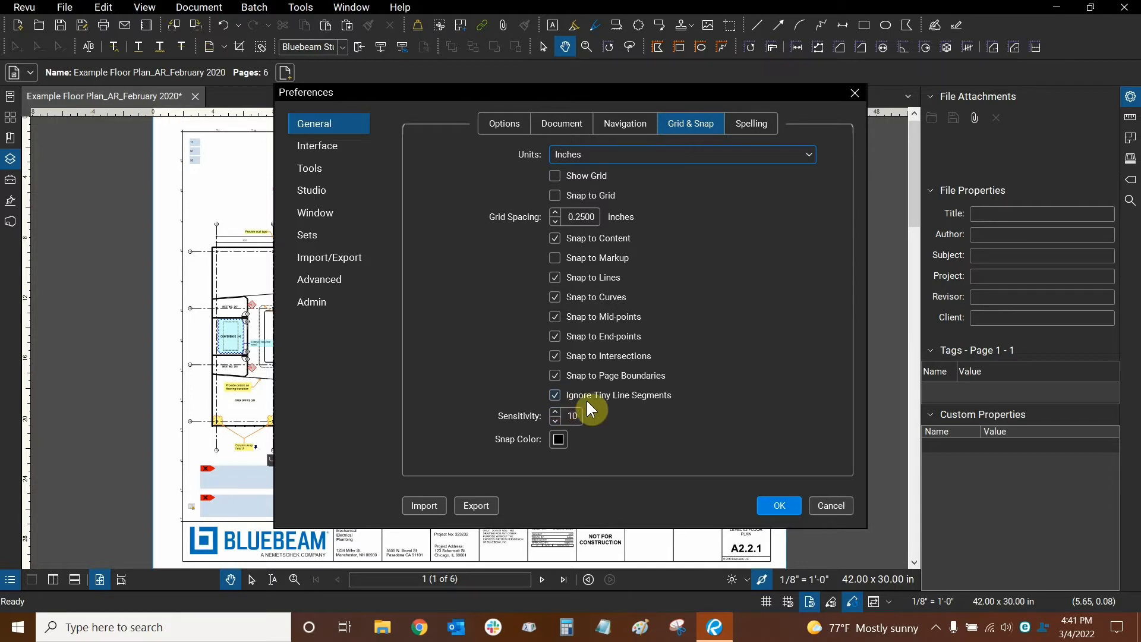
- Uncheck Ignore Tiny Line Segments in the Grid & Snap snapping options
left_click(555, 395)
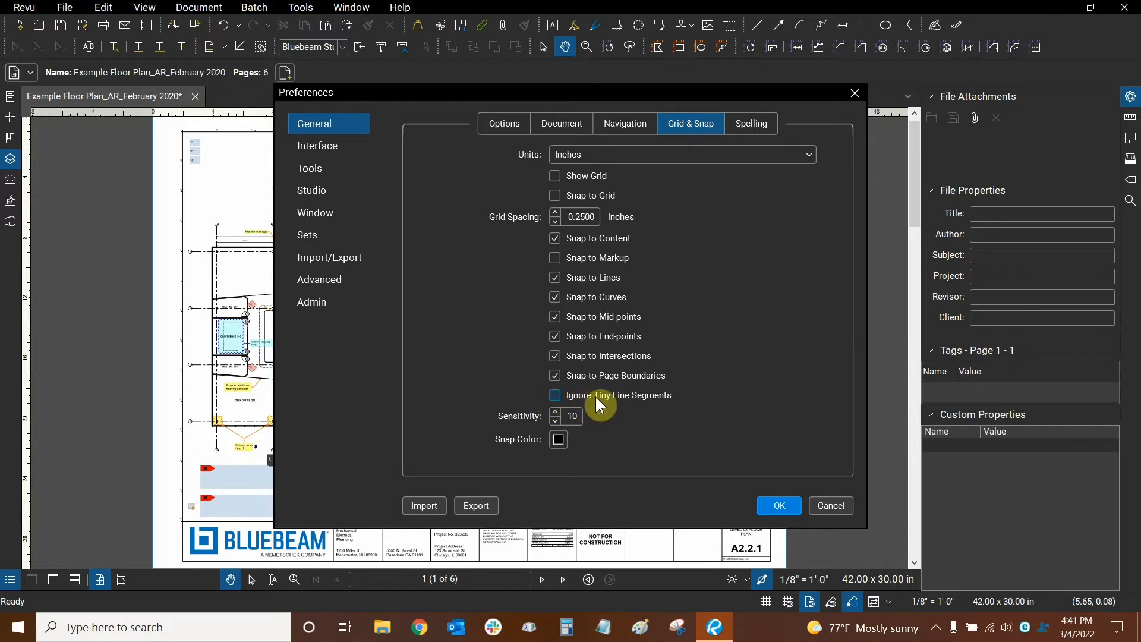
left_click(555, 395)
- Set the snap colour to a darkened green, hex 41C000, using the full colour picker
left_click(561, 439)
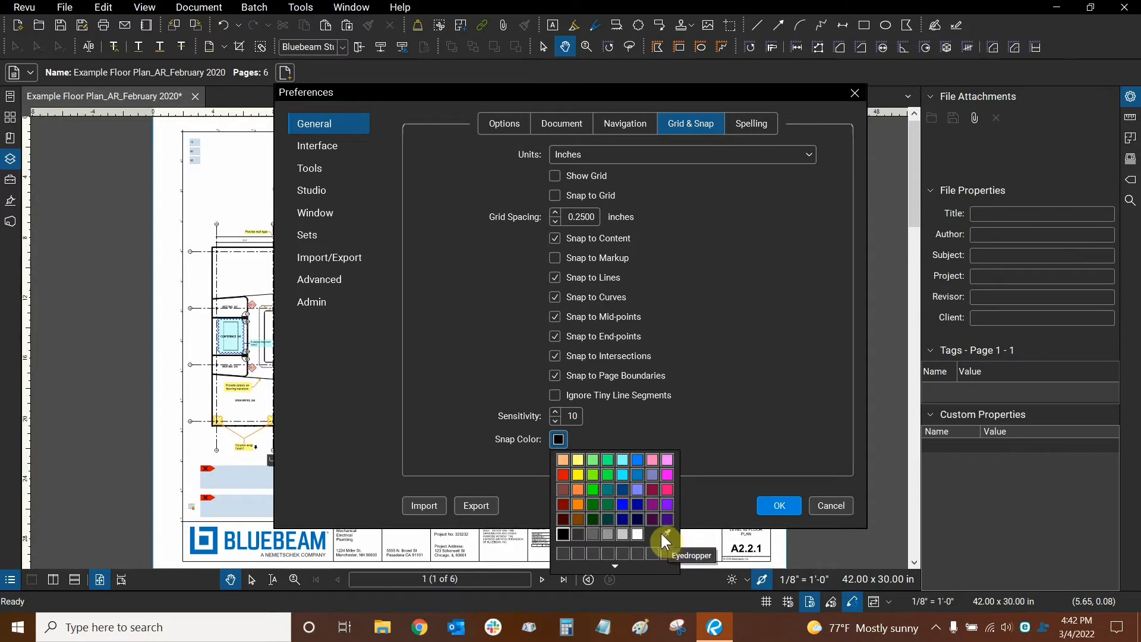
left_click(616, 565)
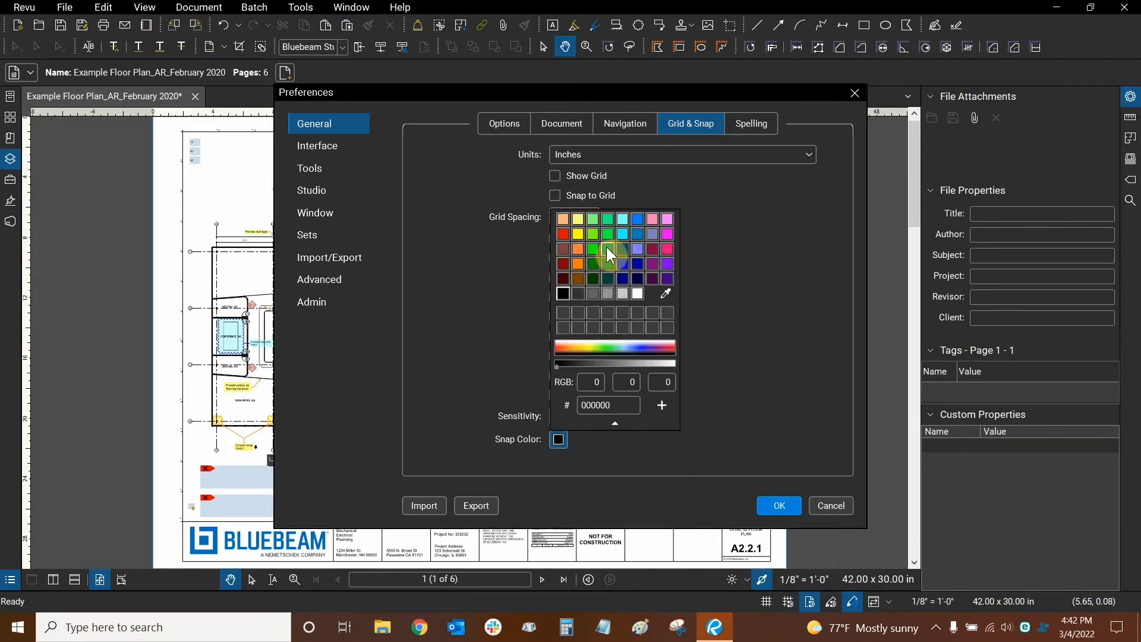
left_click(601, 347)
left_click_drag(619, 366, 598, 371)
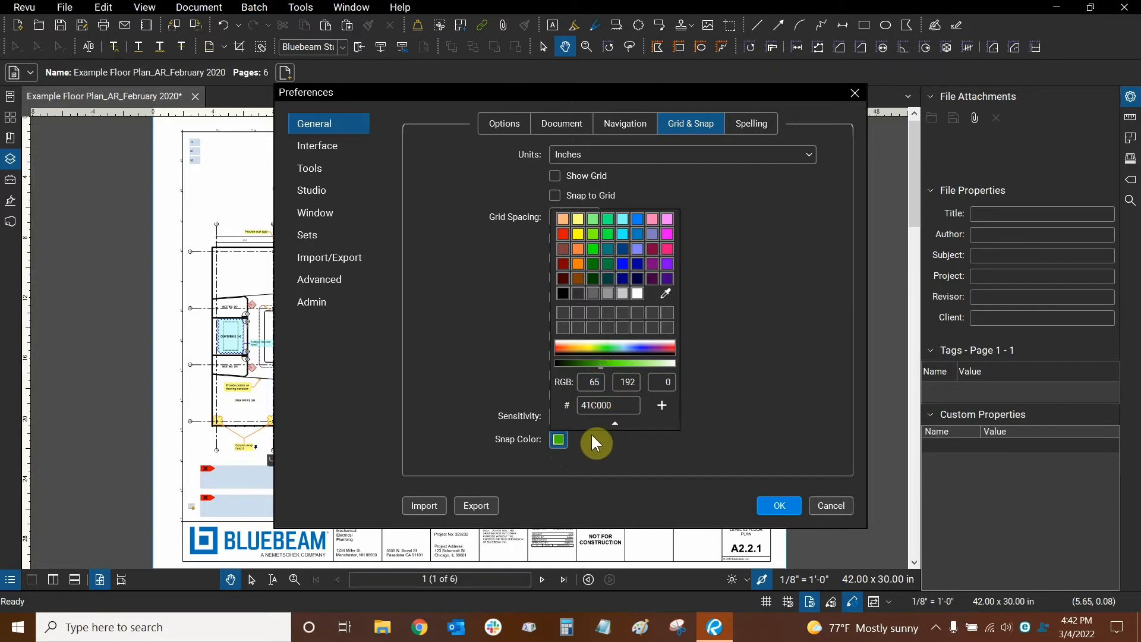
left_click(615, 424)
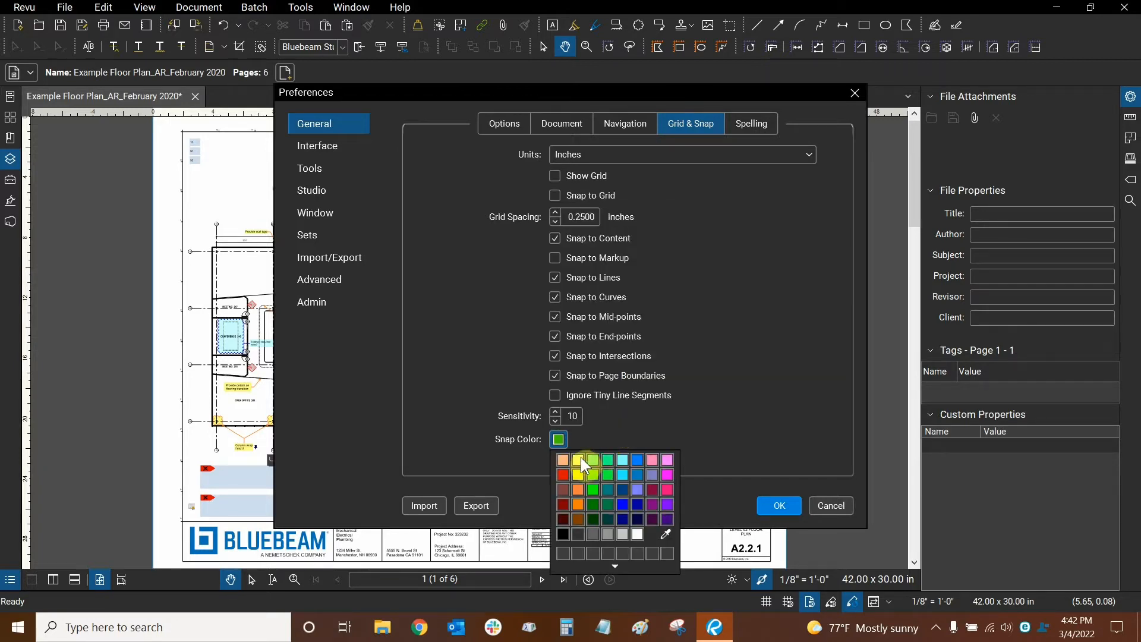
left_click(497, 463)
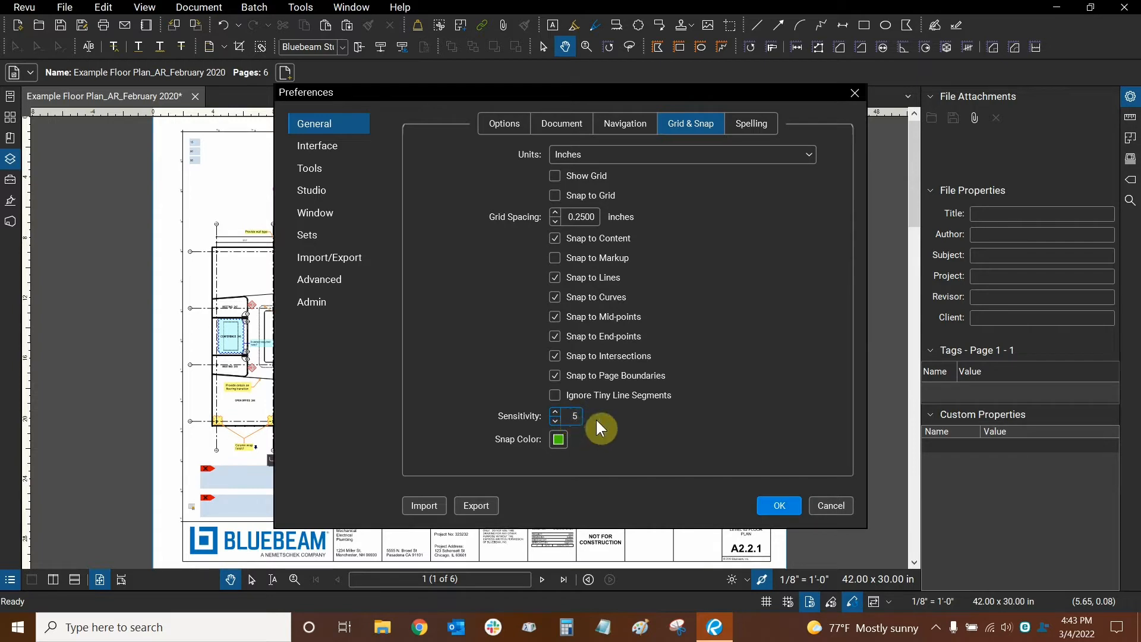
- Switch to the Spelling preferences, where spell check is on and Autodesk is a custom word
left_click(755, 124)
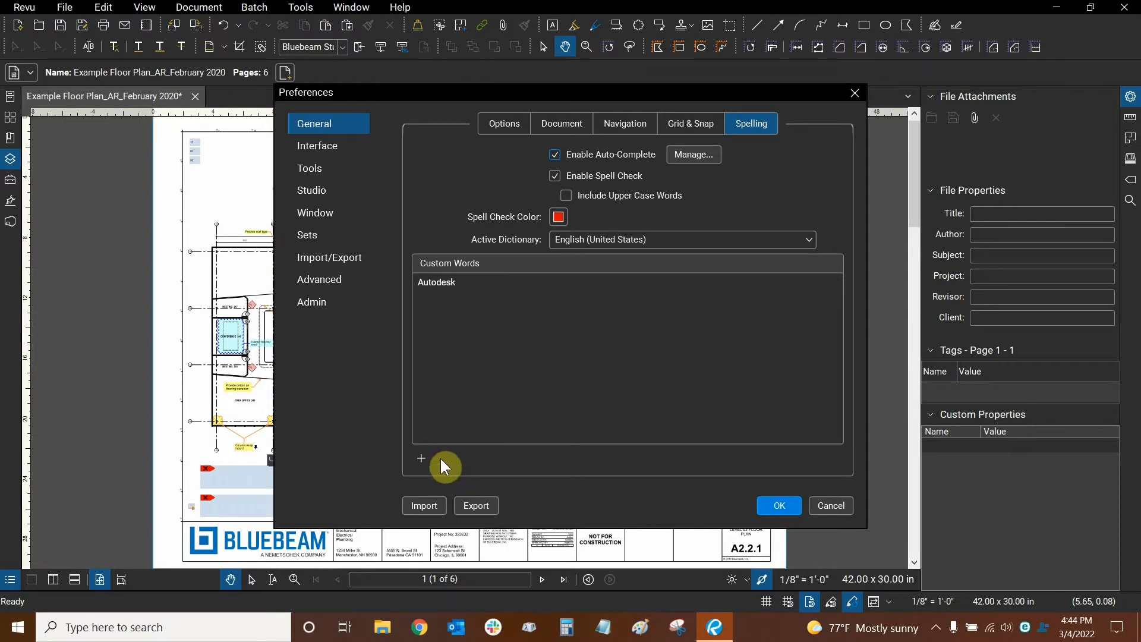
- Add a surname as a second custom spelling word alongside Autodesk
left_click(419, 461)
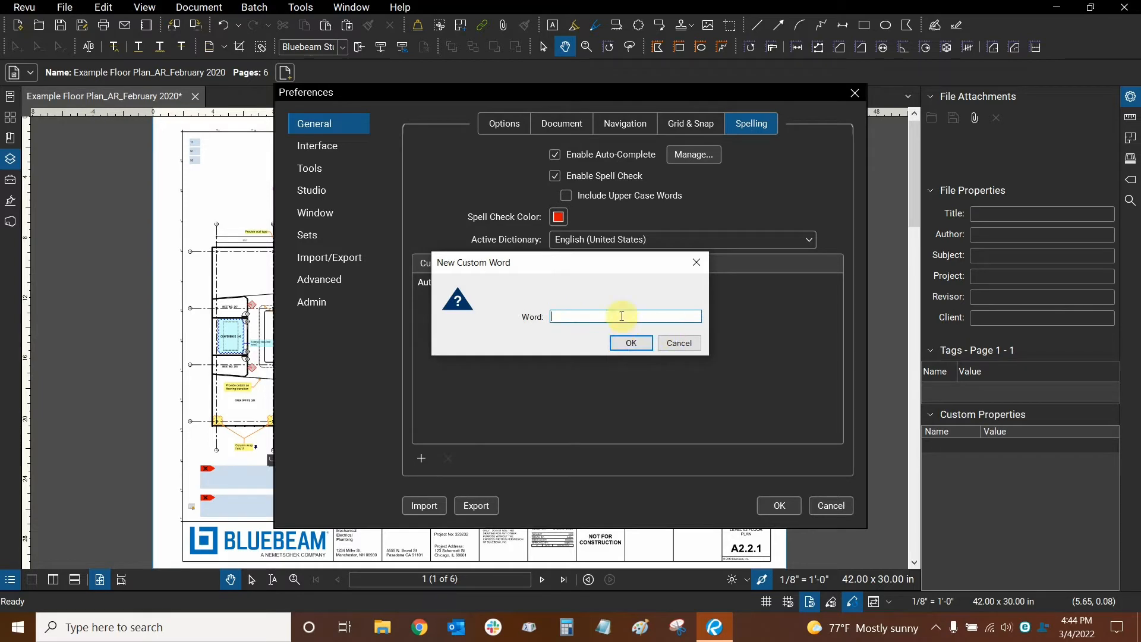
type("Rejtman")
left_click(634, 342)
left_click(420, 287)
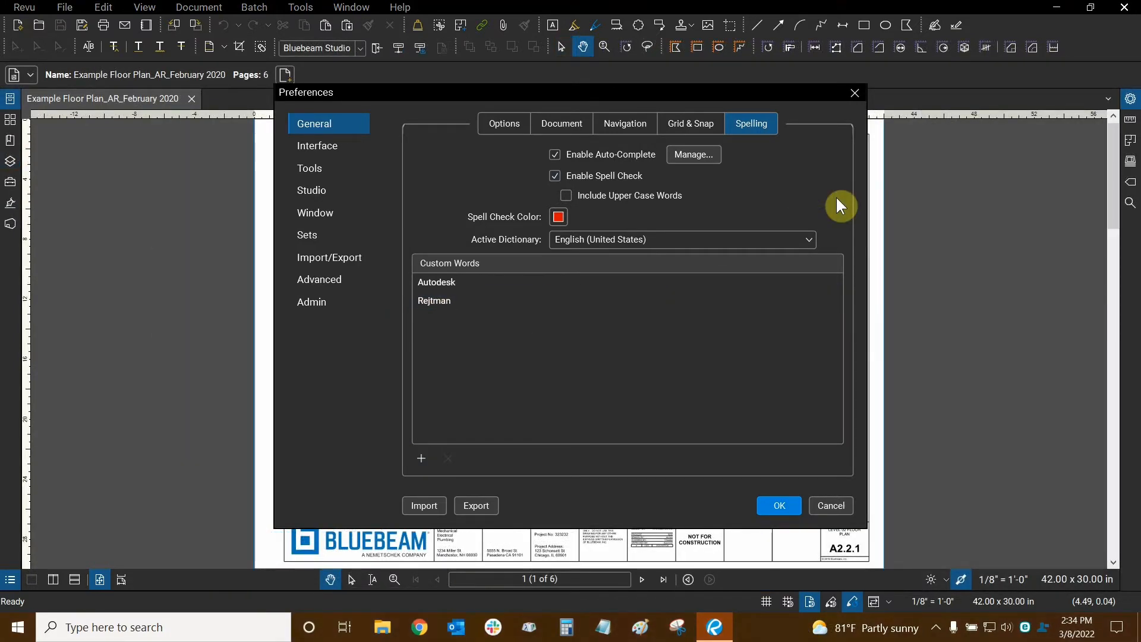
- In Interface preferences, set Items in Recent to 25 and recent history to 120 Days
left_click(333, 148)
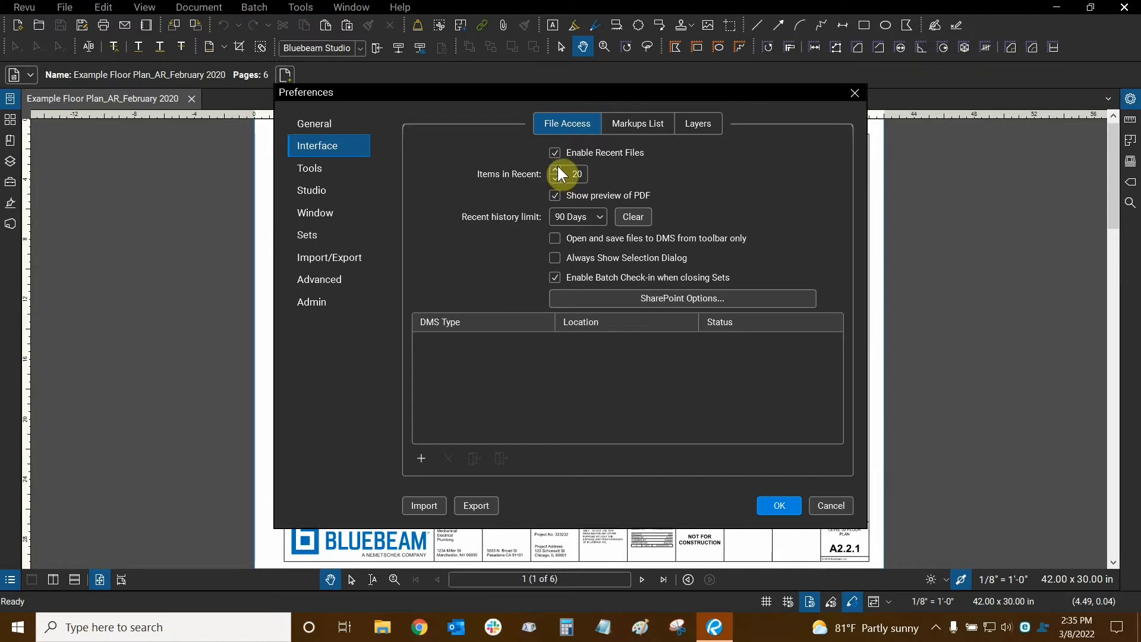
left_click(556, 169)
left_click(556, 169)
left_click(556, 170)
left_click(556, 170)
left_click(556, 170)
left_click(565, 220)
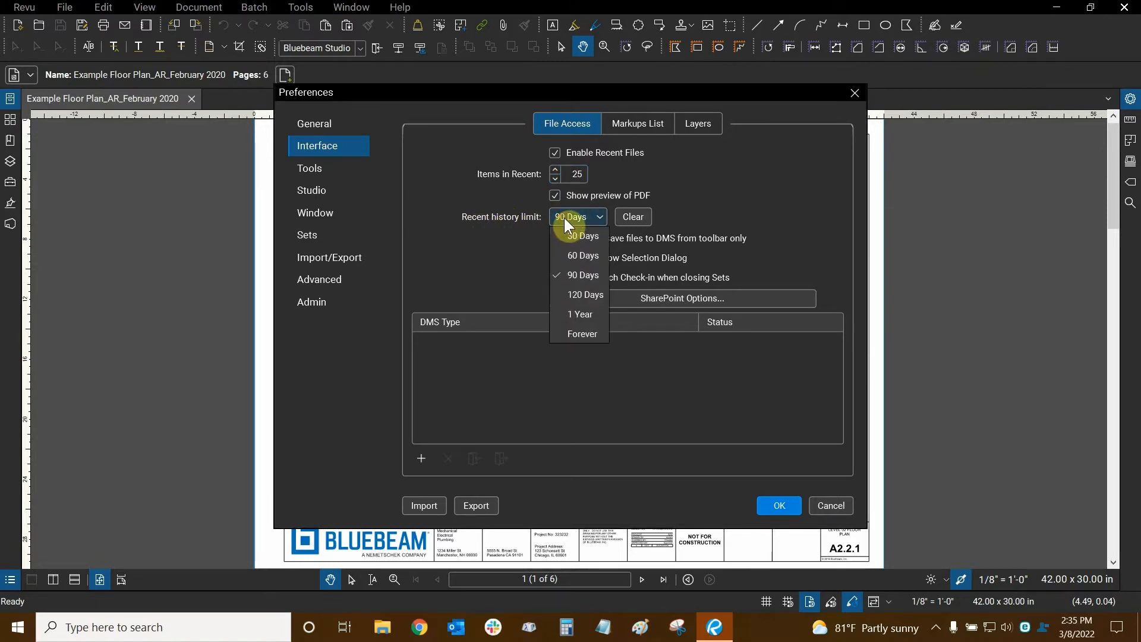
left_click(568, 295)
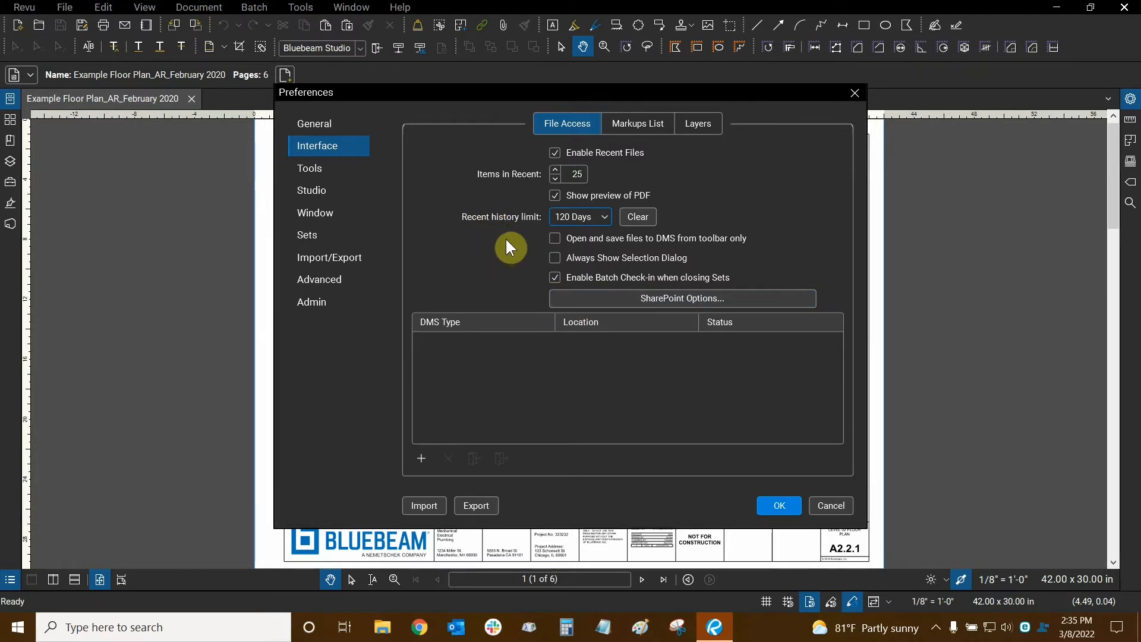
left_click(623, 127)
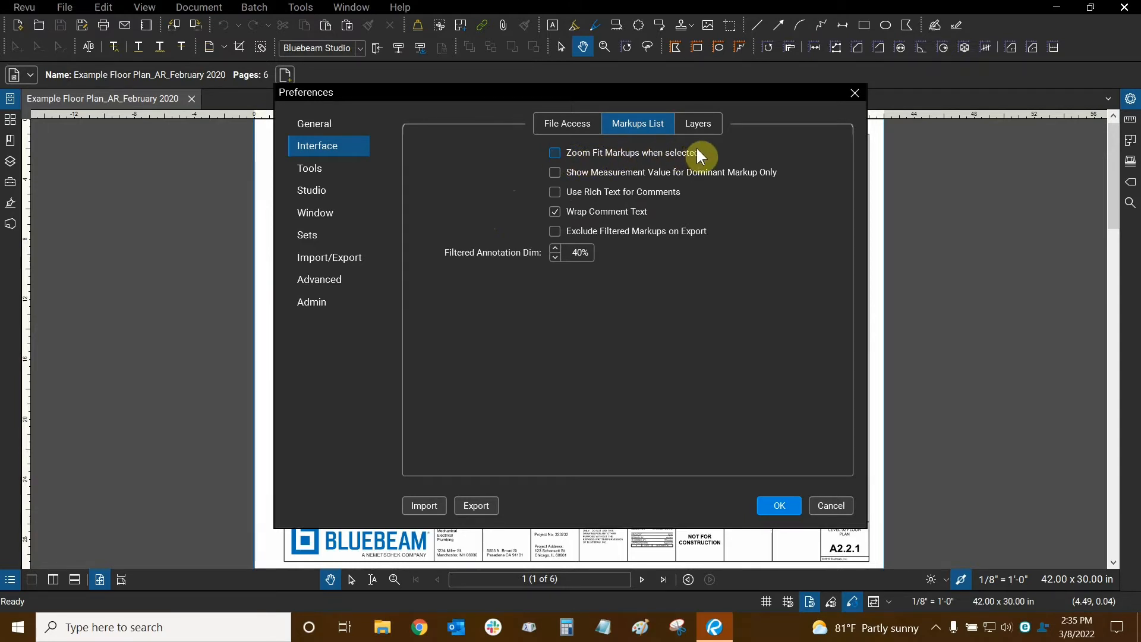
- Enable Zoom Fit Markups when selected, then view the Layers options
left_click(558, 156)
left_click(706, 118)
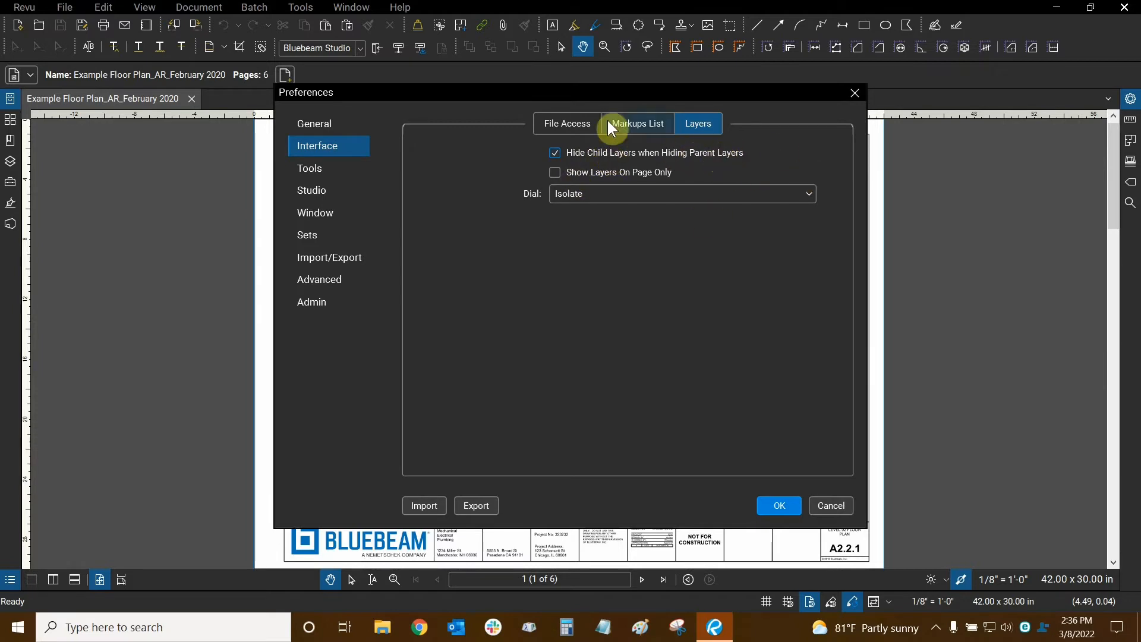
left_click(555, 154)
left_click(555, 153)
left_click(554, 154)
- Go to Tools preferences and move from the Markup options to the Measure settings
left_click(328, 168)
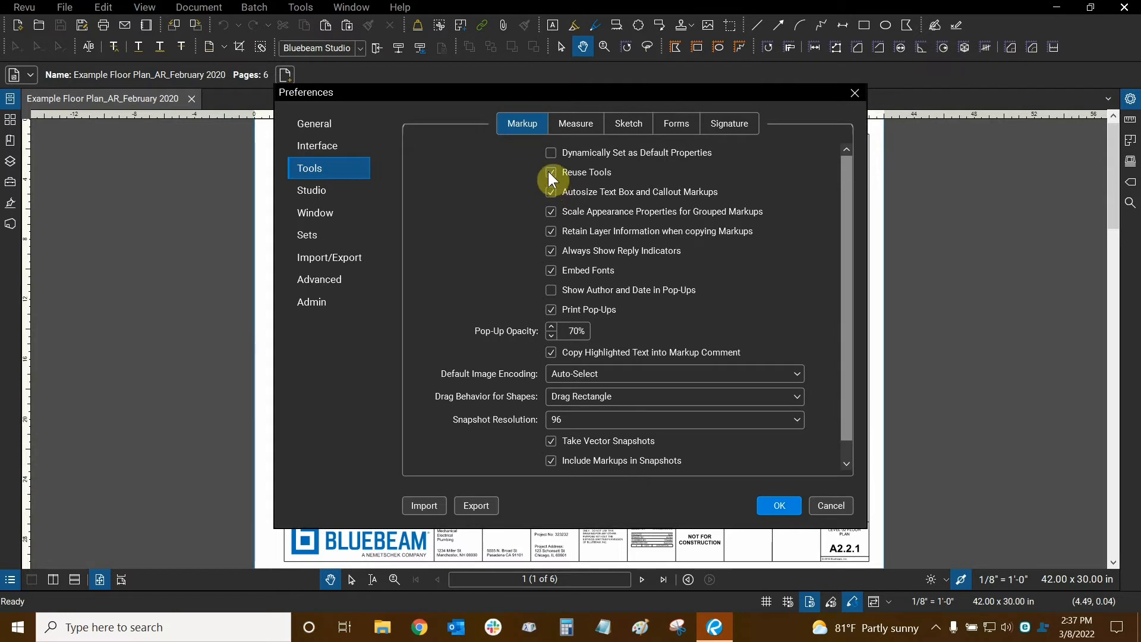
left_click(853, 601)
left_click(576, 124)
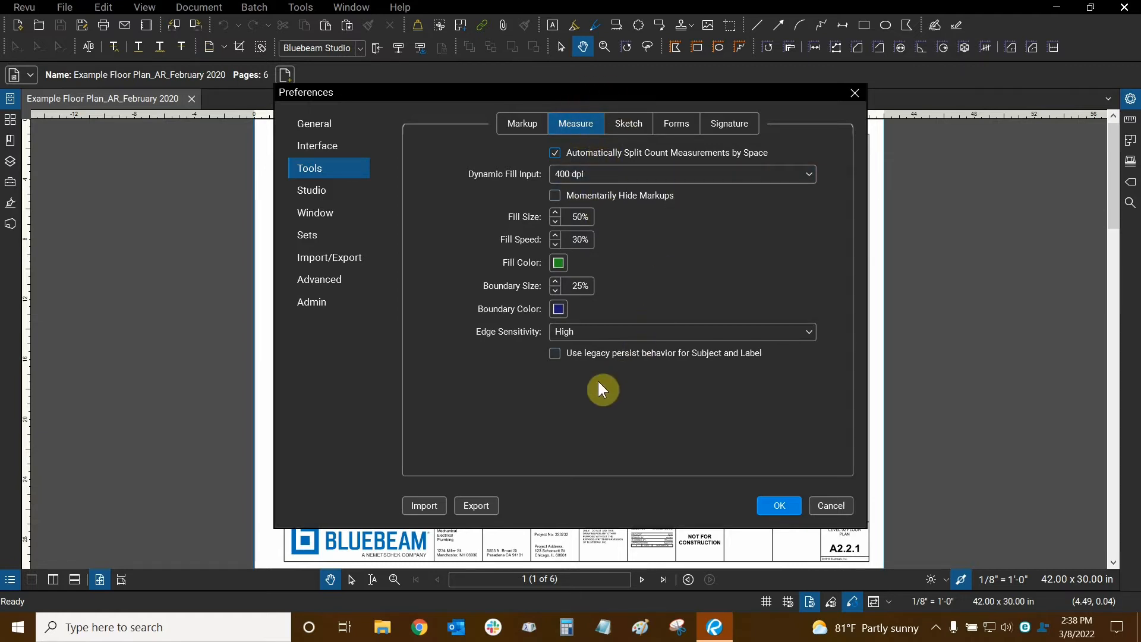
- Check Dynamic Fill Input (400 dpi) and Edge Sensitivity (High) unchanged, then show Sketch settings
left_click(619, 173)
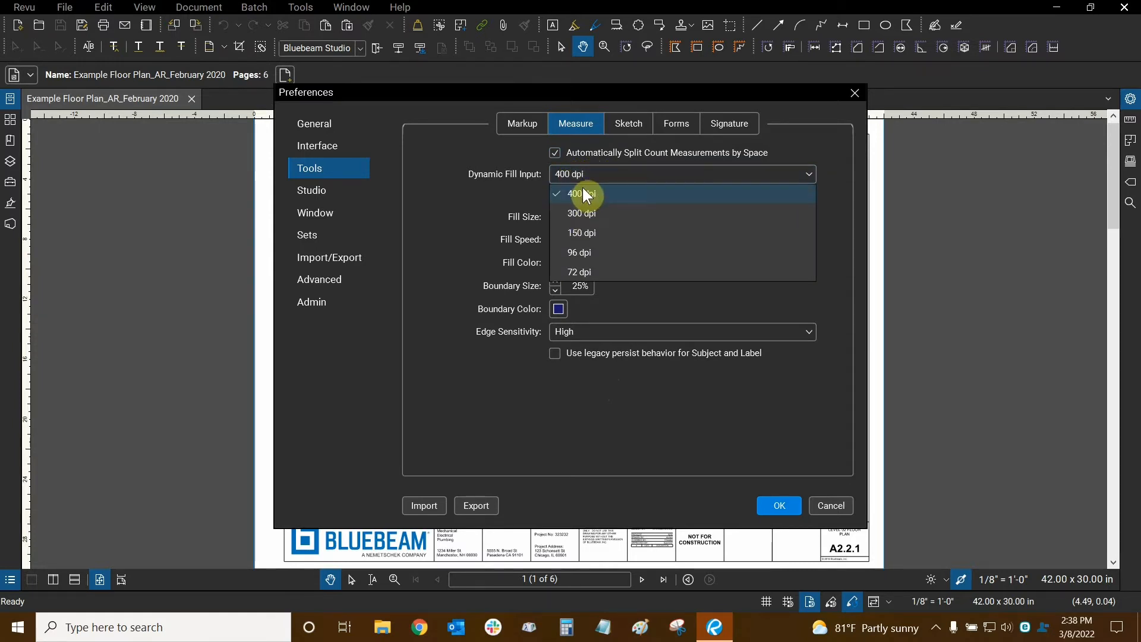
left_click(439, 210)
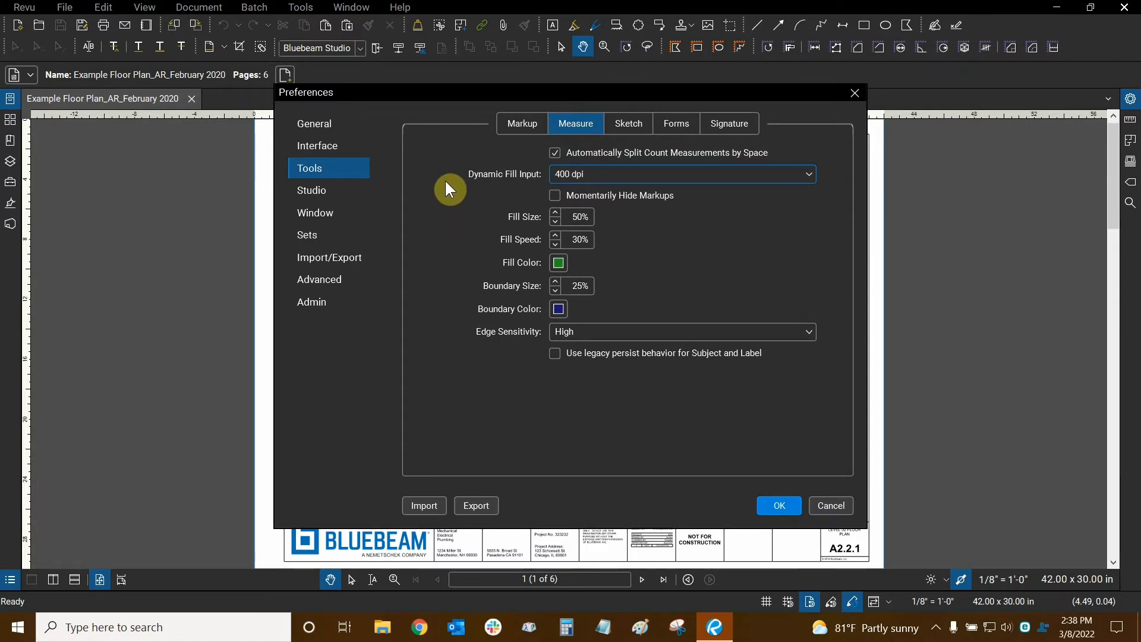
left_click(602, 173)
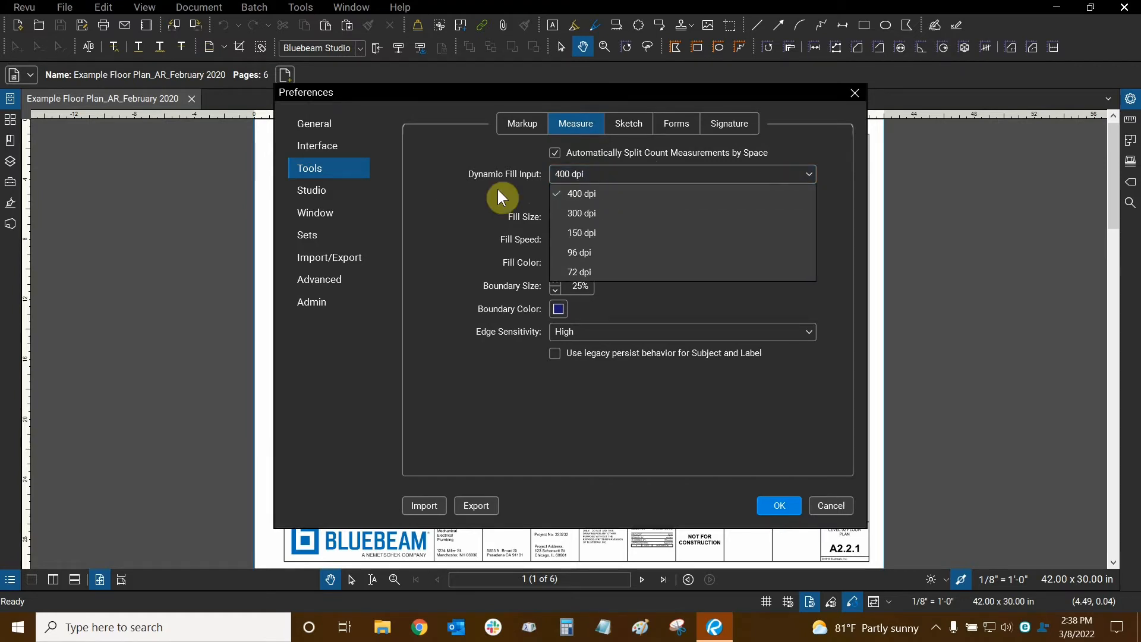
left_click(465, 190)
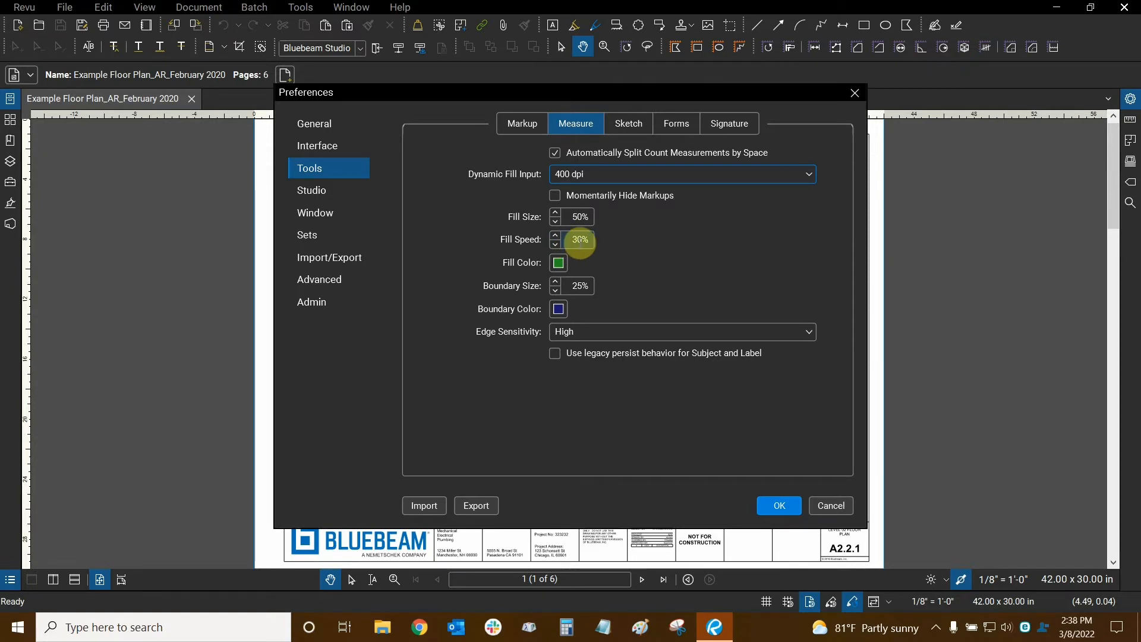
left_click(554, 292)
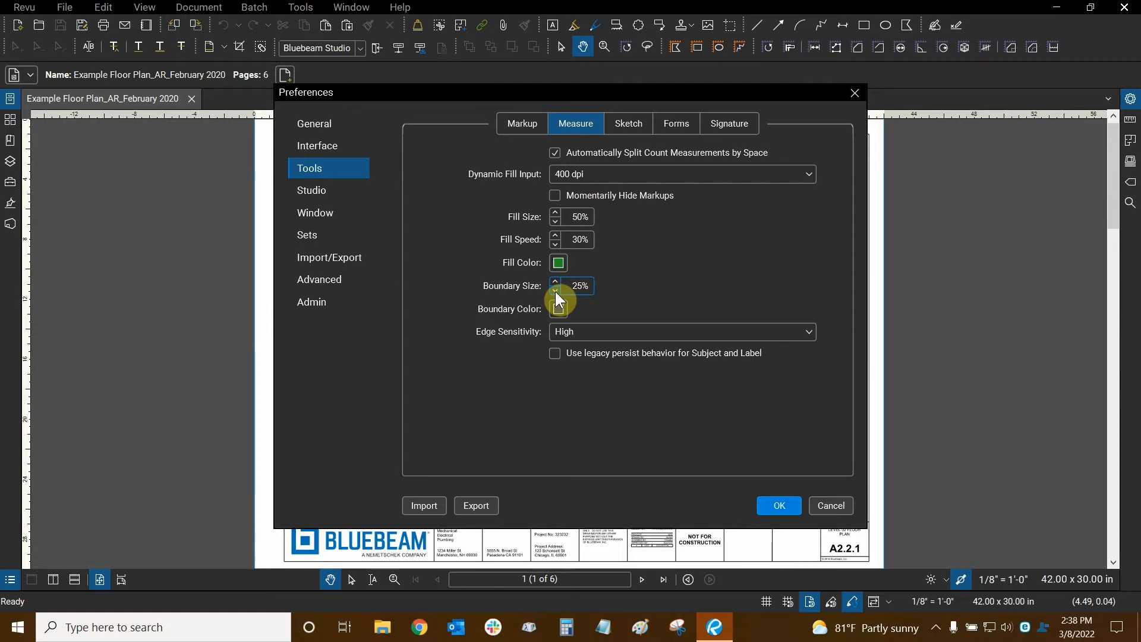
left_click(576, 334)
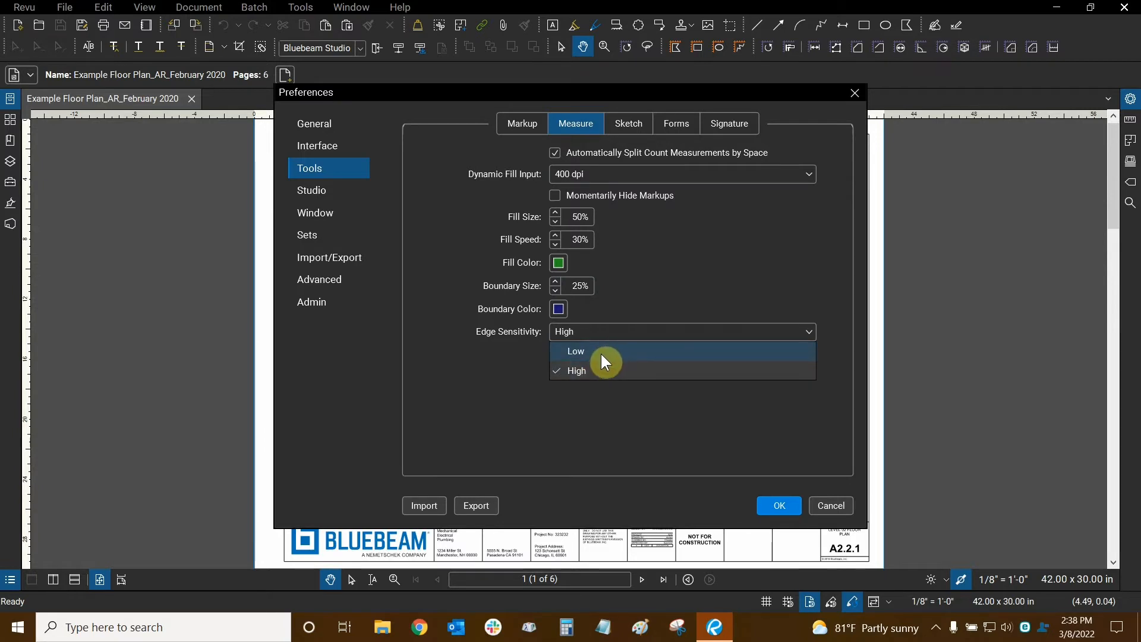
left_click(594, 370)
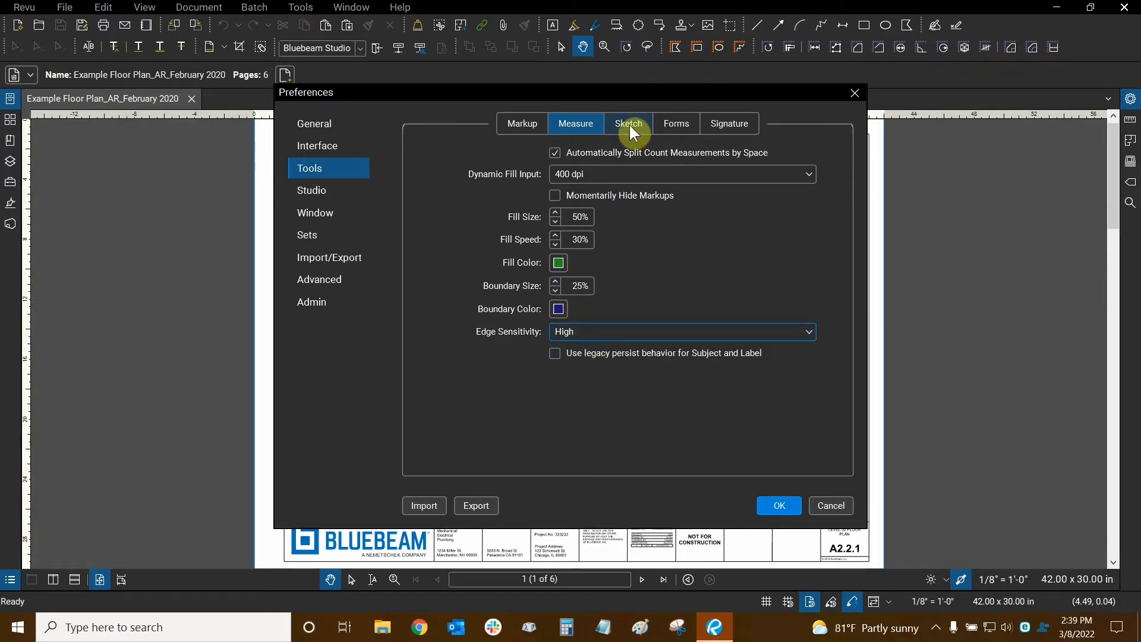
left_click(645, 123)
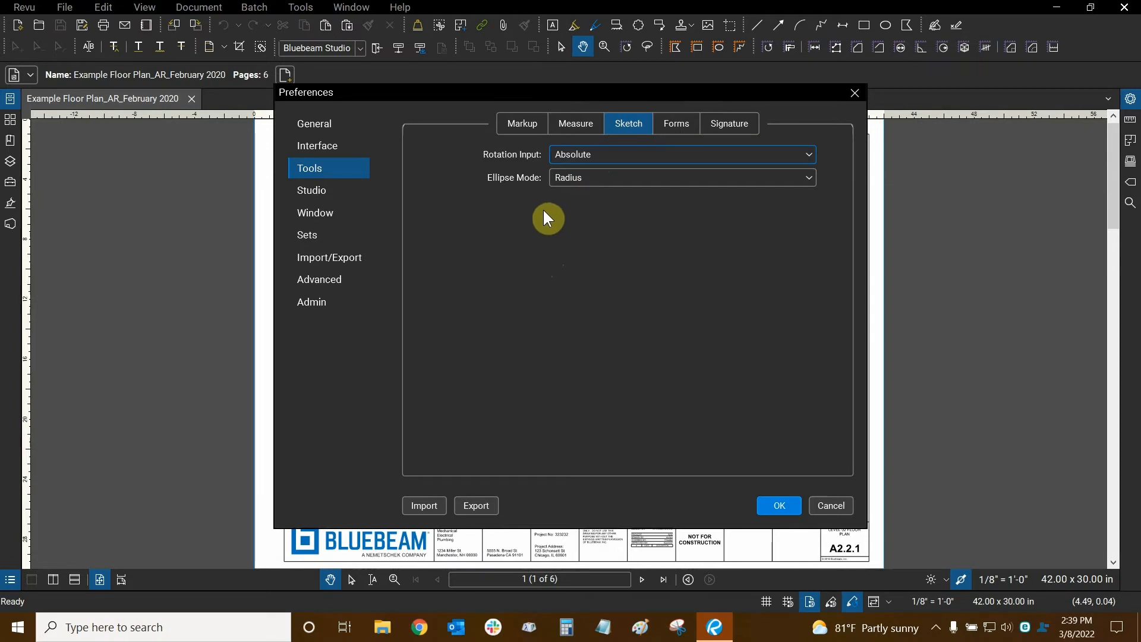
- Confirm Rotation Input stays Absolute and Ellipse Mode stays Radius, then show Forms settings
left_click(618, 155)
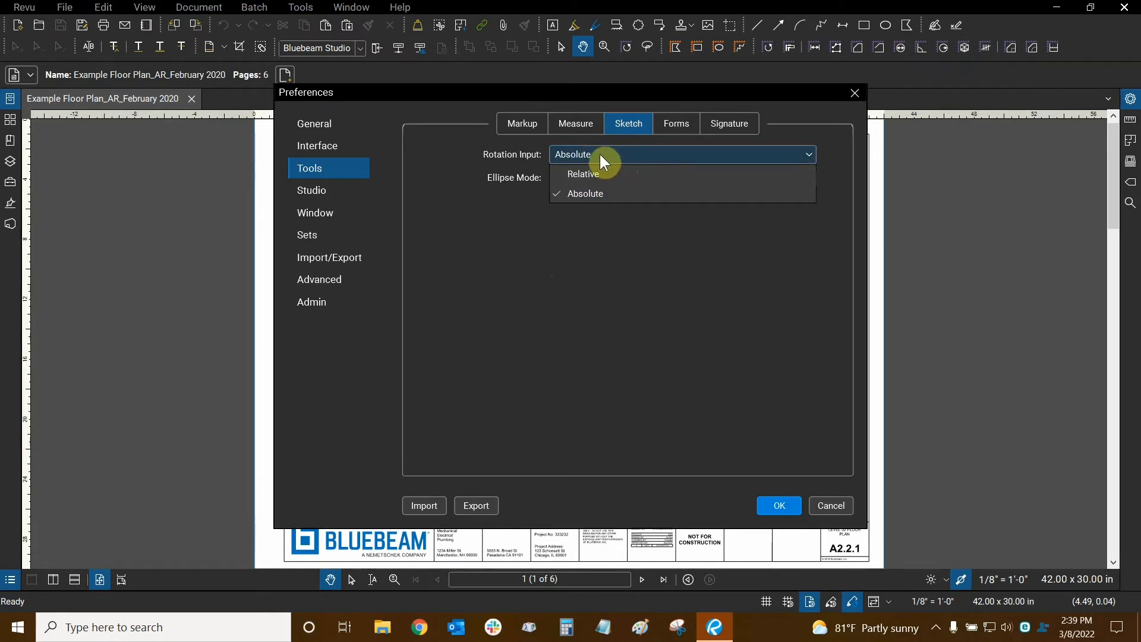
left_click(599, 152)
left_click(595, 177)
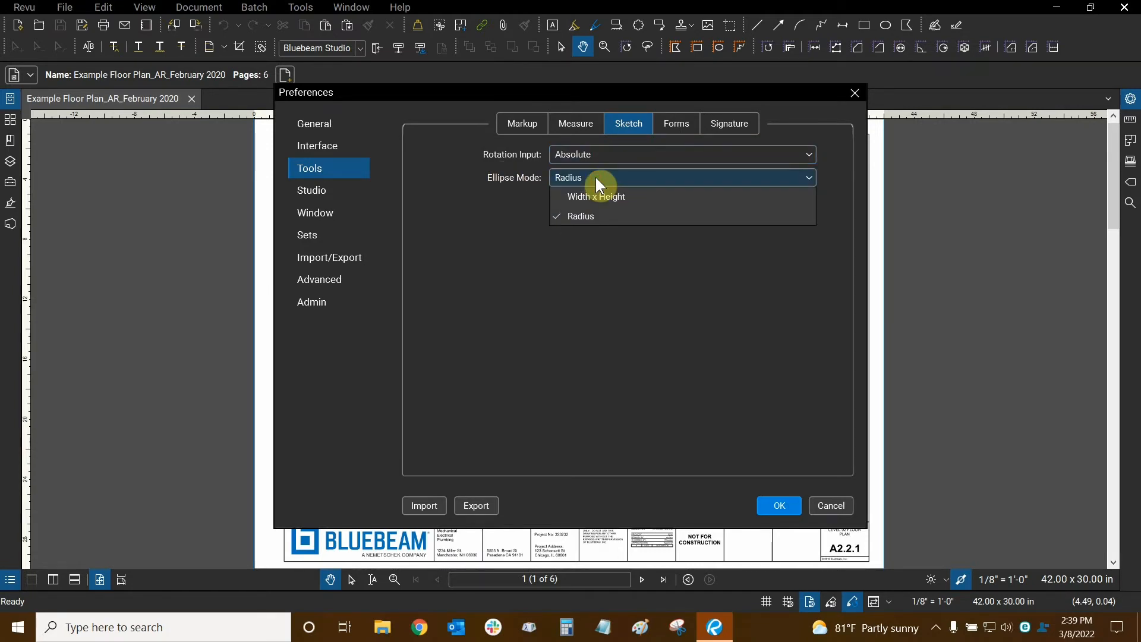
left_click(596, 178)
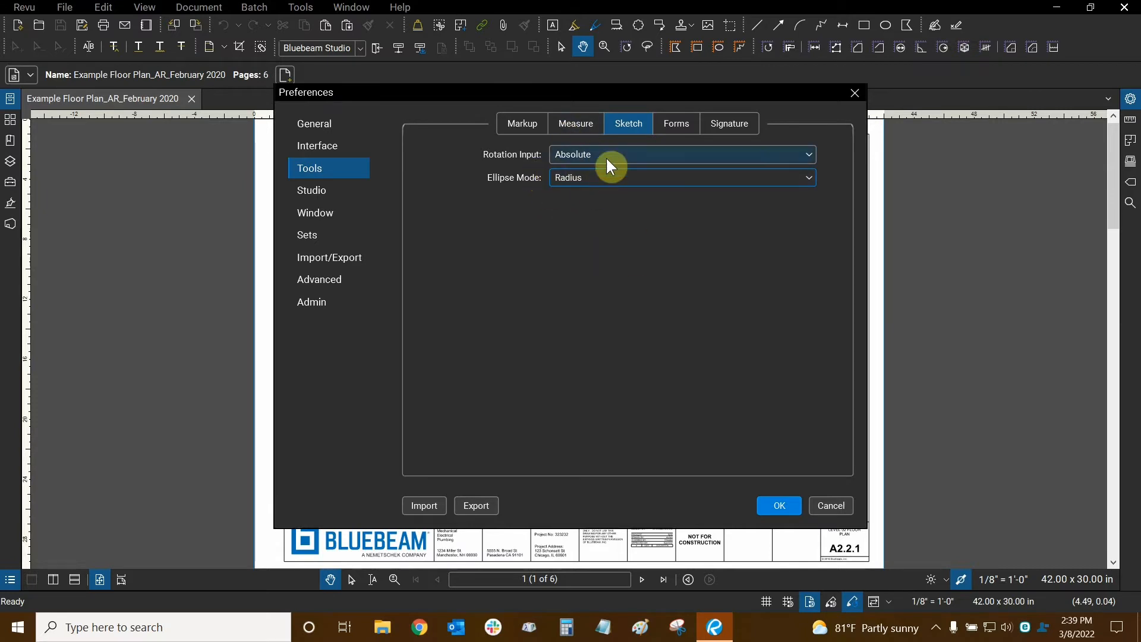
left_click(676, 125)
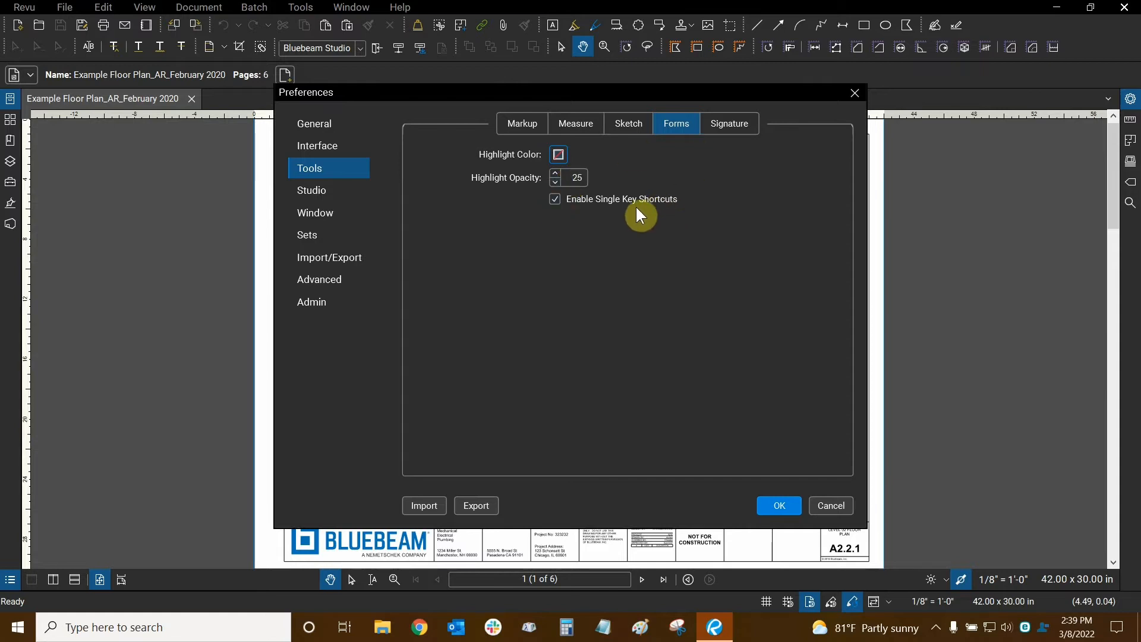
- Show the Tools Signature options with 5-minute timeout and SHA-256 algorithm
left_click(730, 125)
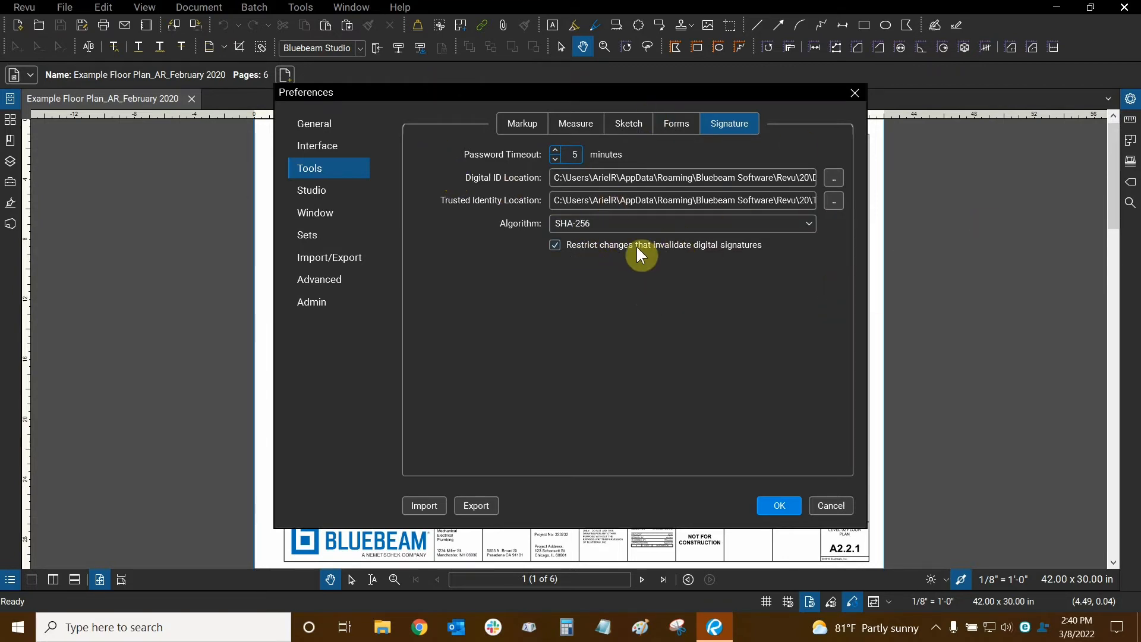
- Switch to the Studio category of the Preferences sidebar
left_click(341, 196)
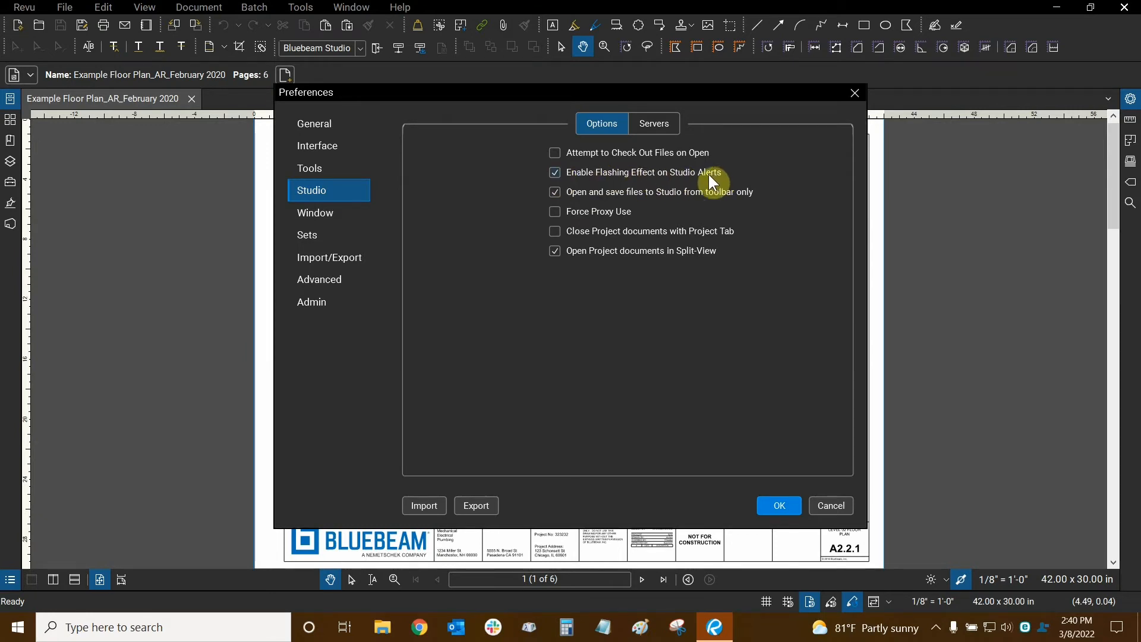
- Show the Studio Servers list with studio.bluebeam.com current and focus the Display Name field
left_click(650, 132)
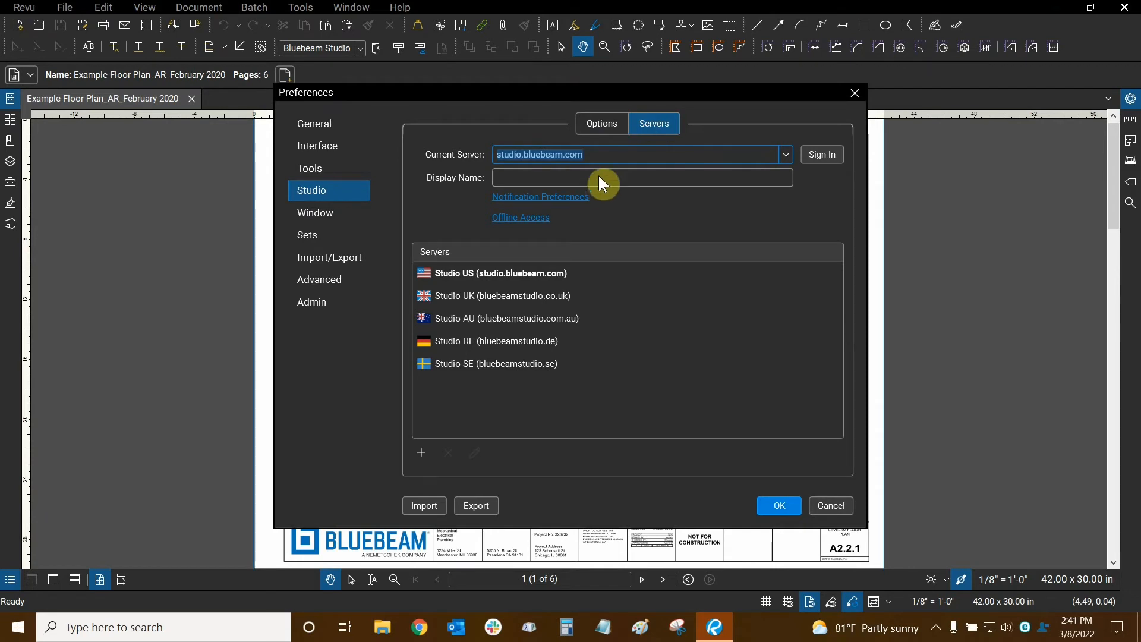
left_click(517, 176)
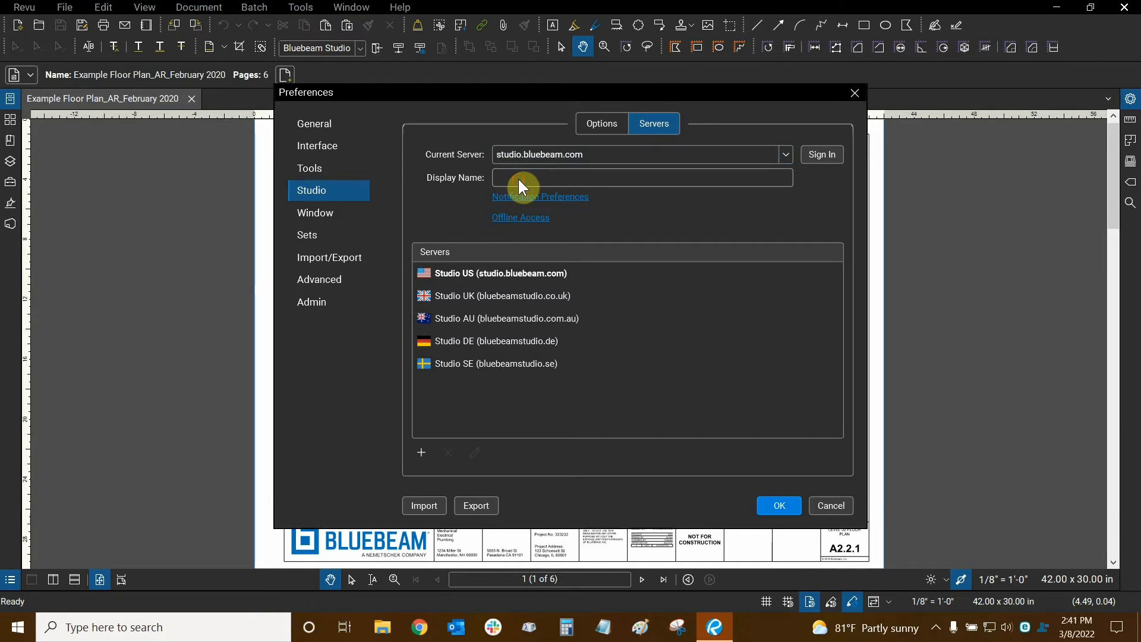
- Sign in to the Studio US server with the Bluebeam ID email and password
left_click(814, 160)
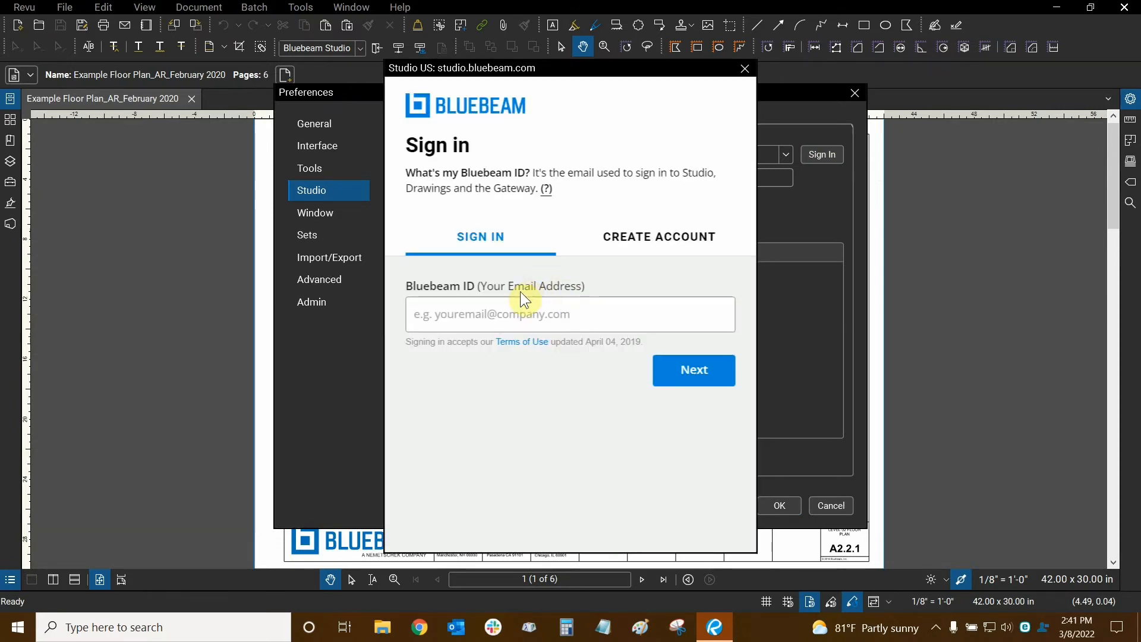
left_click(505, 320)
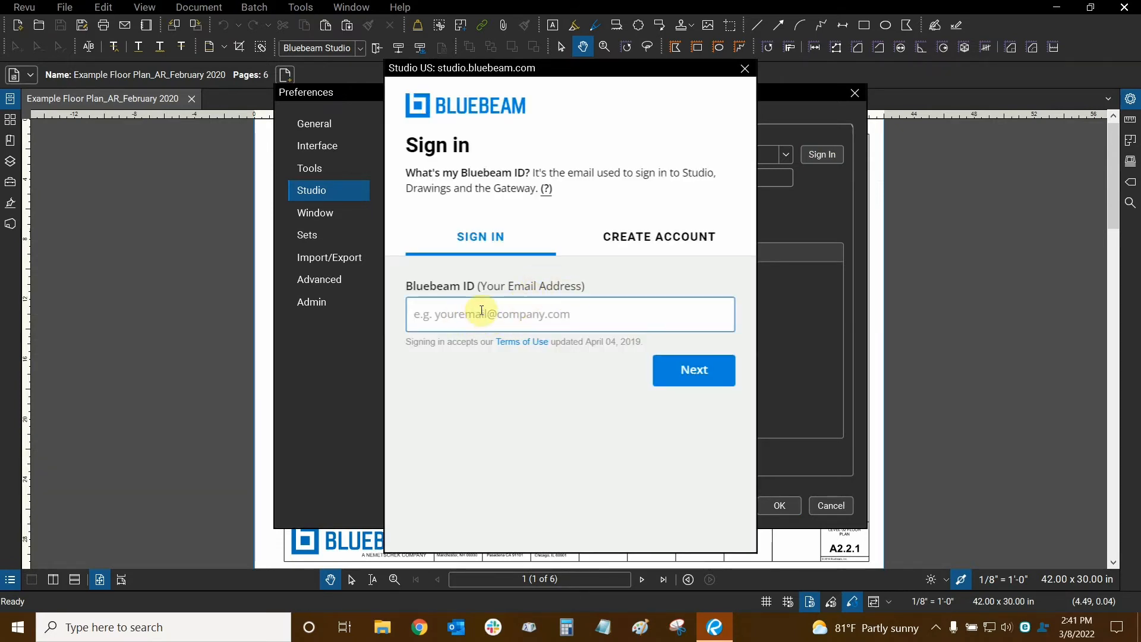
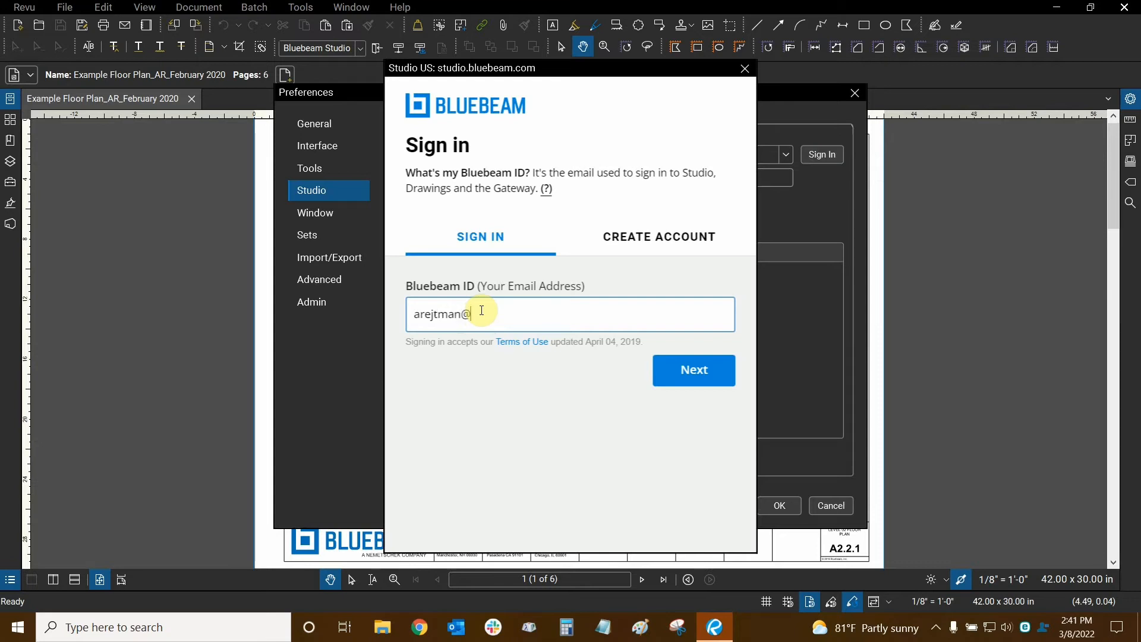
left_click(679, 391)
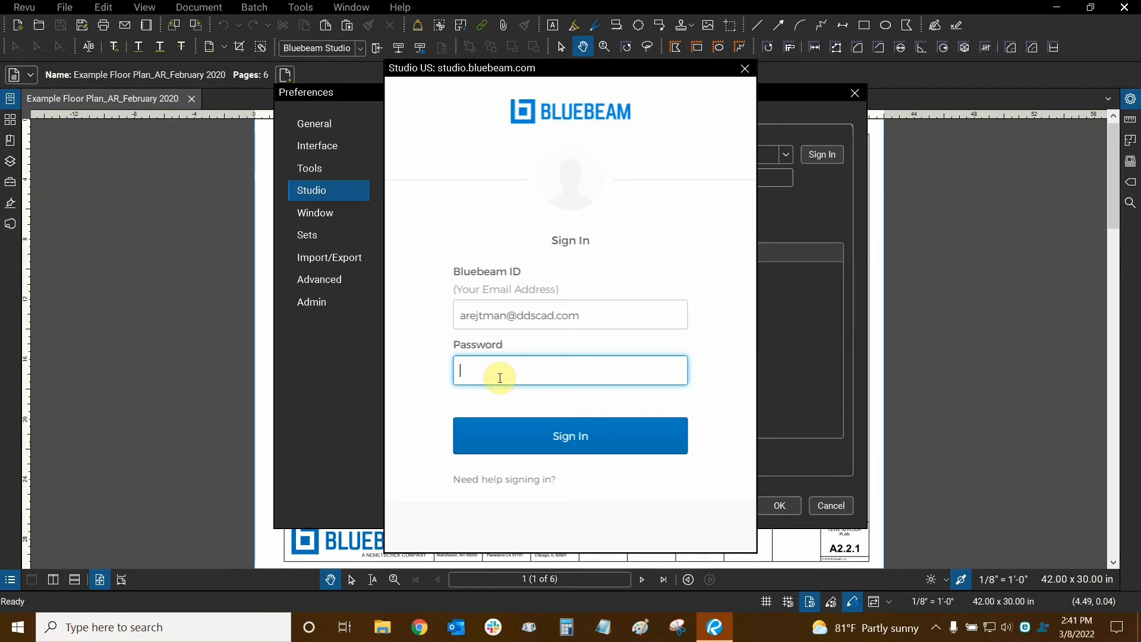
type("*************")
key("Return")
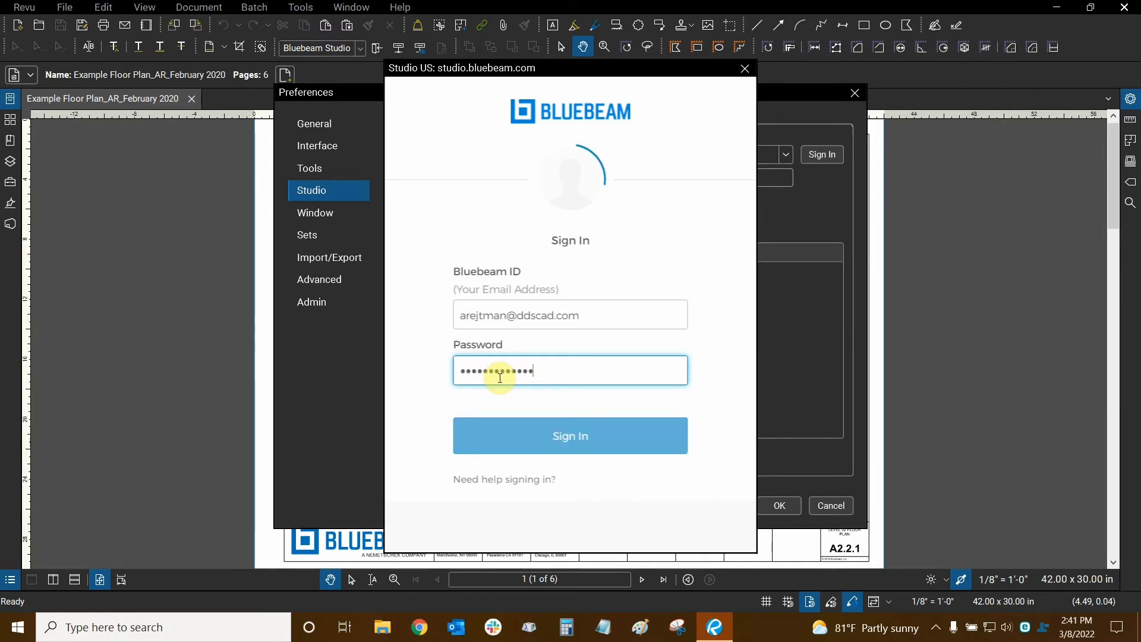
- Re-enter the rejected password to finish signing in, then show the Window tablet preferences
left_click(571, 416)
key("ctrl+a")
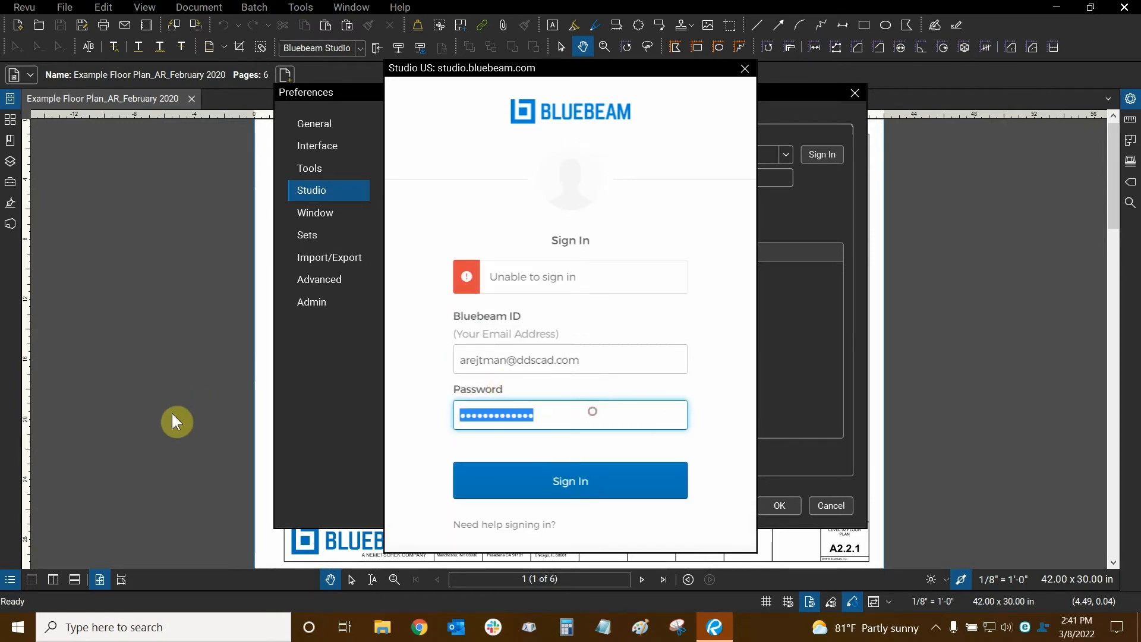
type("**************")
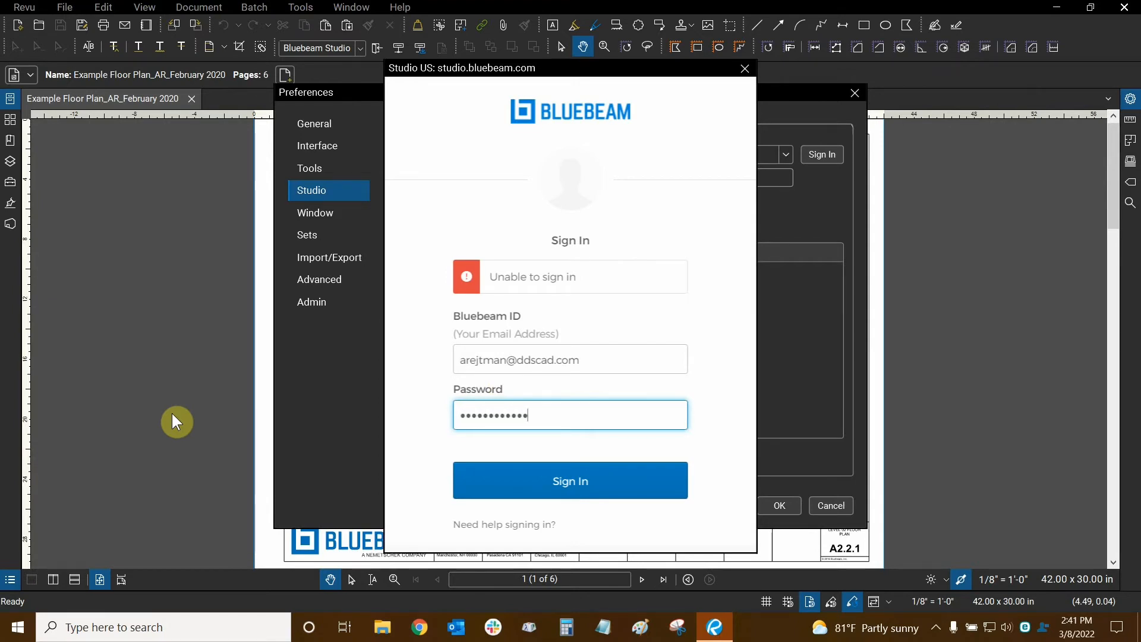
key("Return")
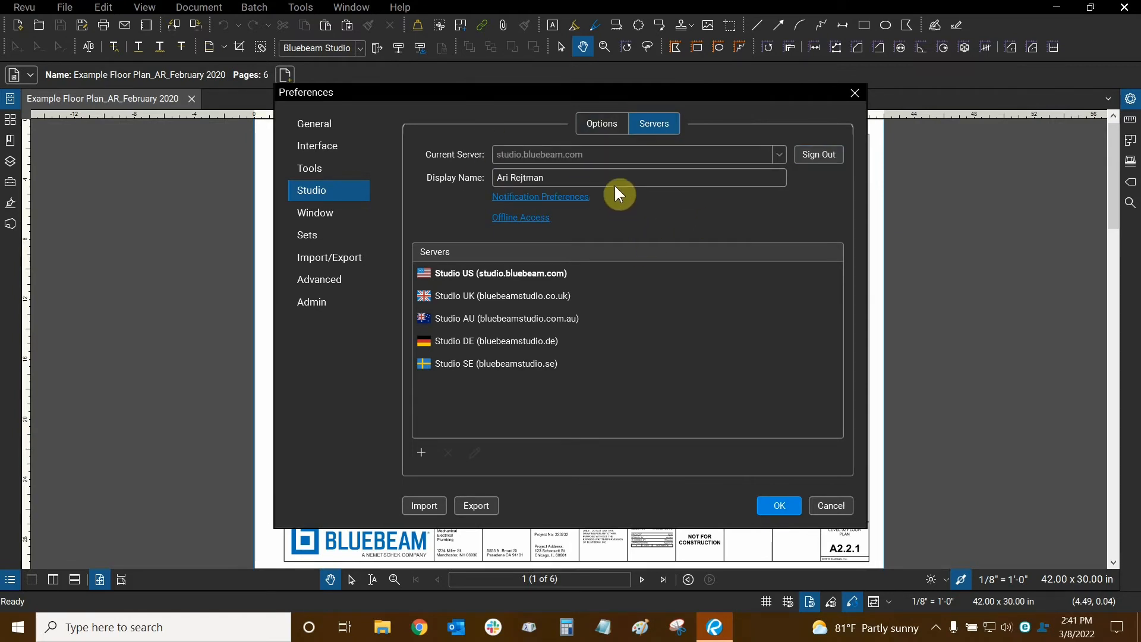
left_click(573, 177)
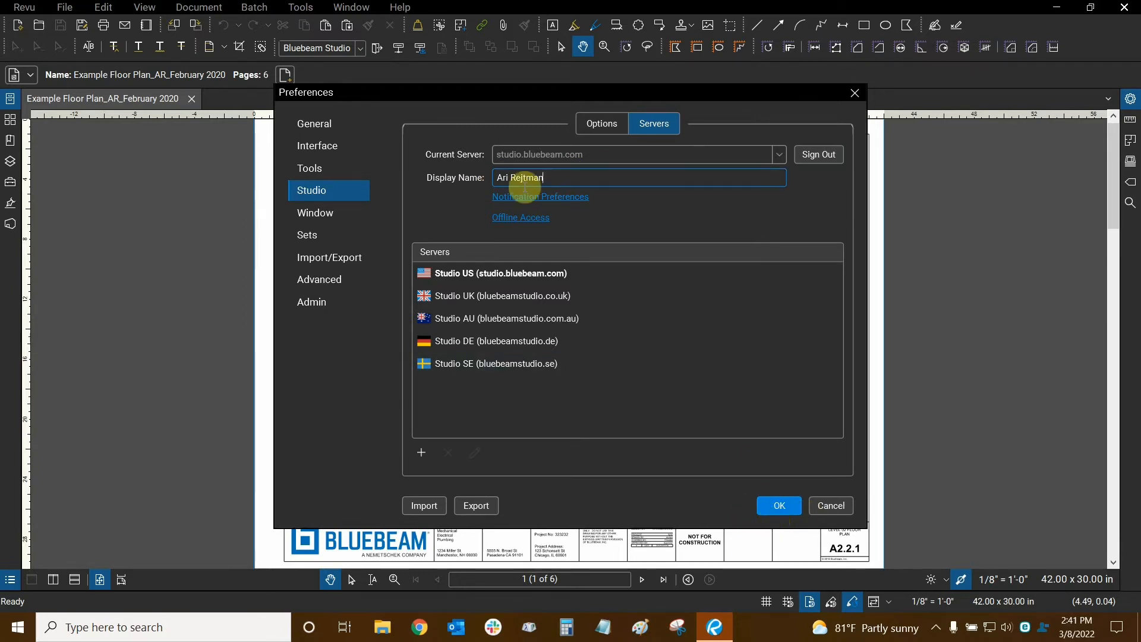
left_click(348, 215)
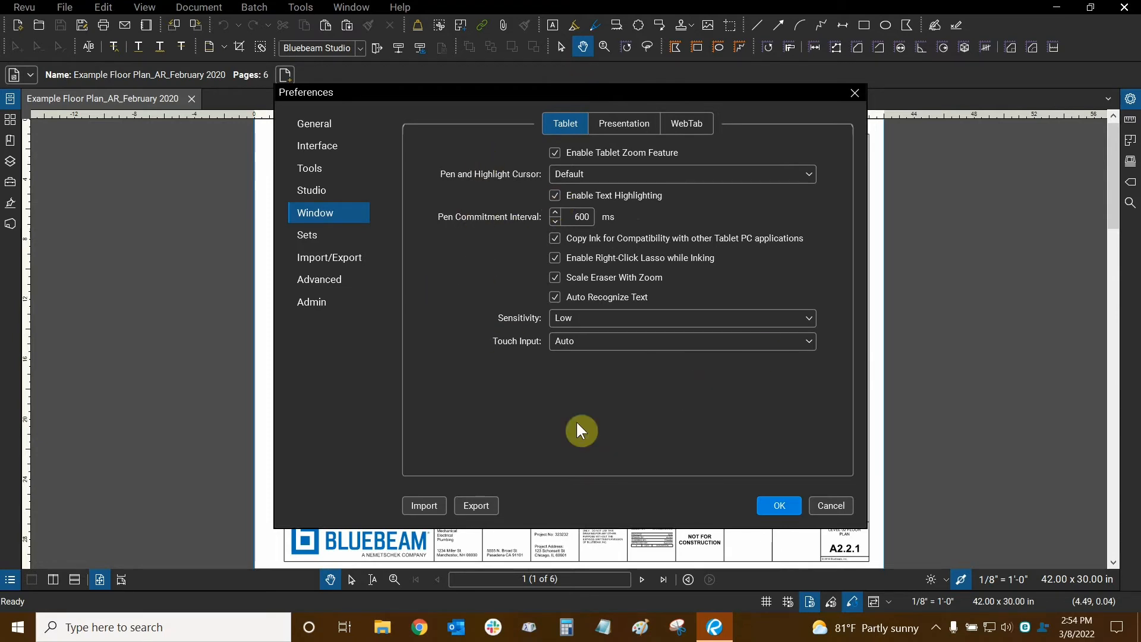
- Show the Window Presentation settings: loop, auto advance, interval, page transition and cursor options
left_click(621, 121)
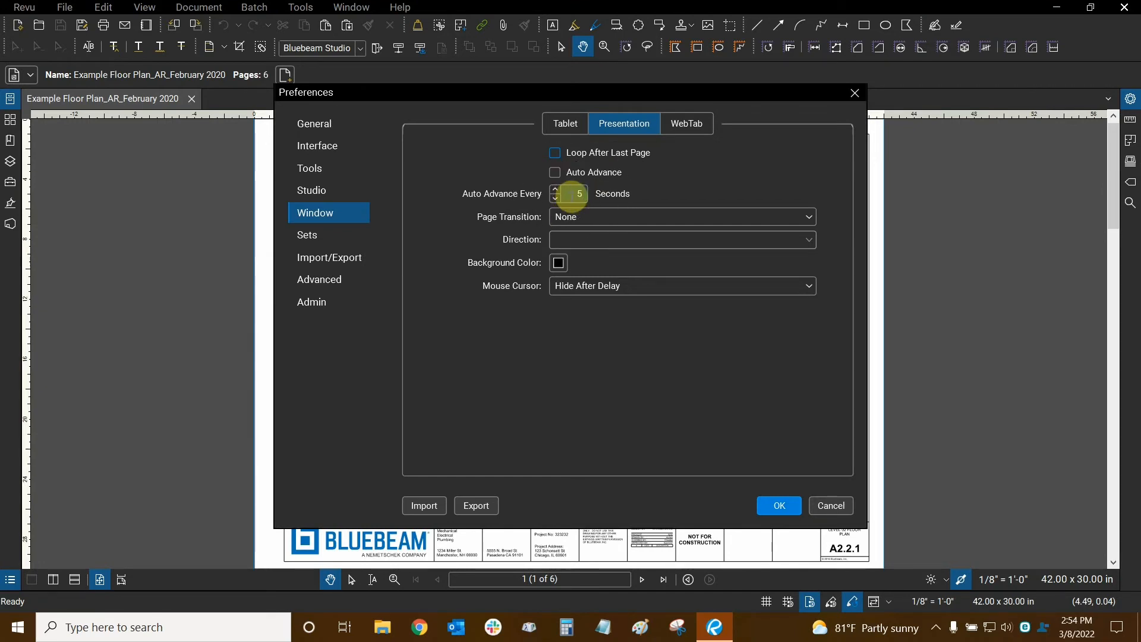
- Raise the Auto Advance Every interval to 10 seconds
left_click(556, 190)
left_click(556, 190)
left_click(556, 190)
left_click(556, 189)
left_click(556, 190)
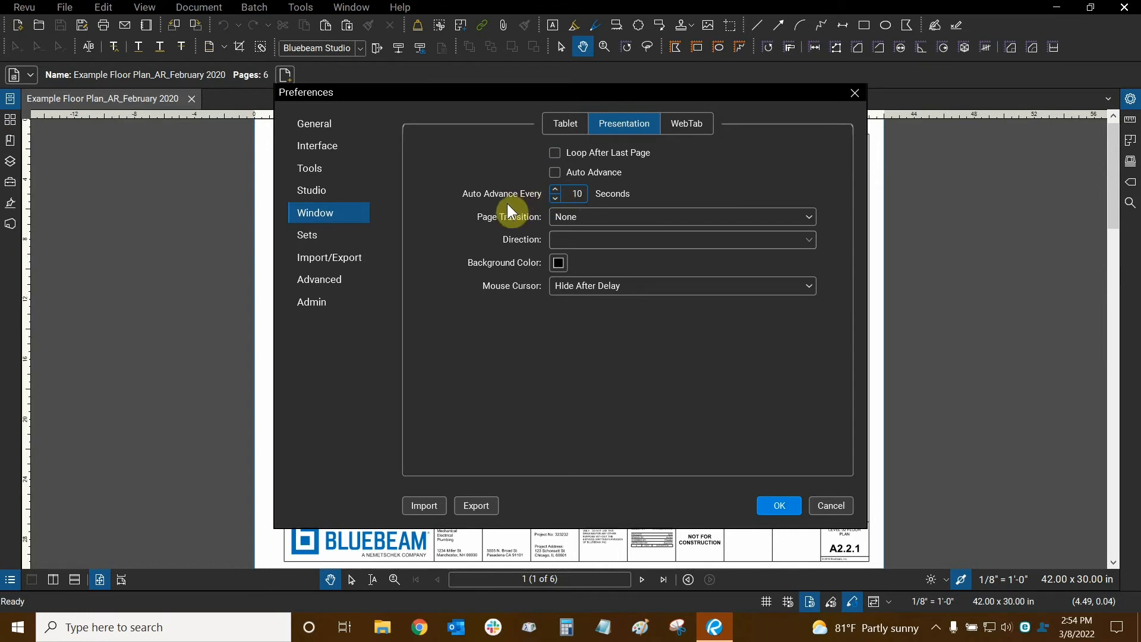
- Try the Fade and Wipe page transitions, settling on Fade
left_click(598, 224)
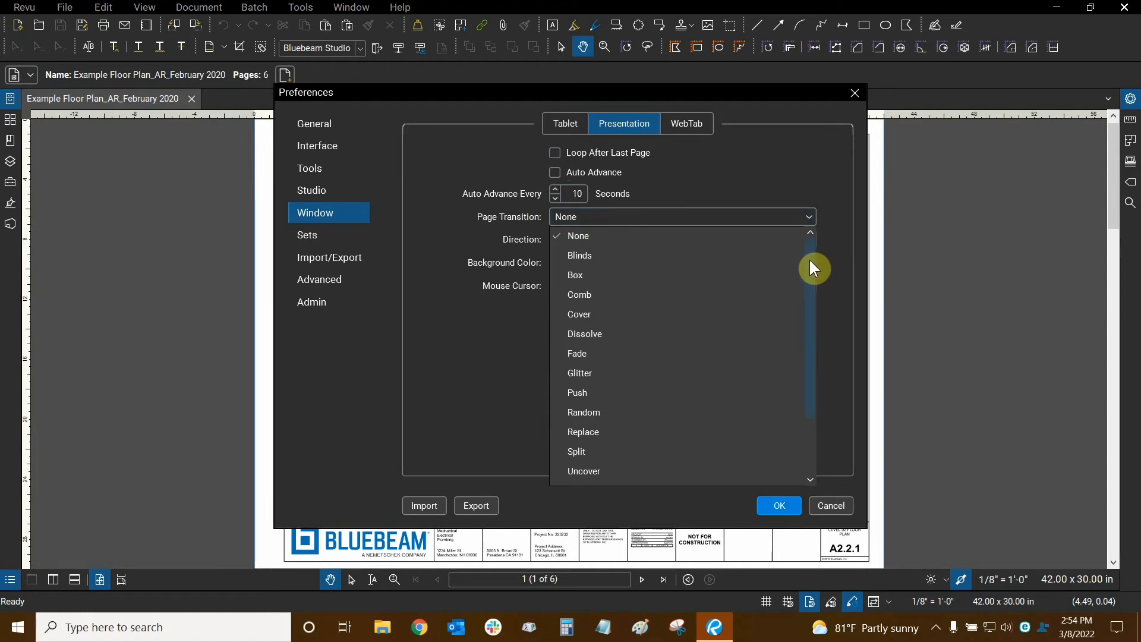
mouse_move(811, 269)
left_mouse_down()
mouse_move(806, 353)
mouse_move(811, 271)
left_mouse_up()
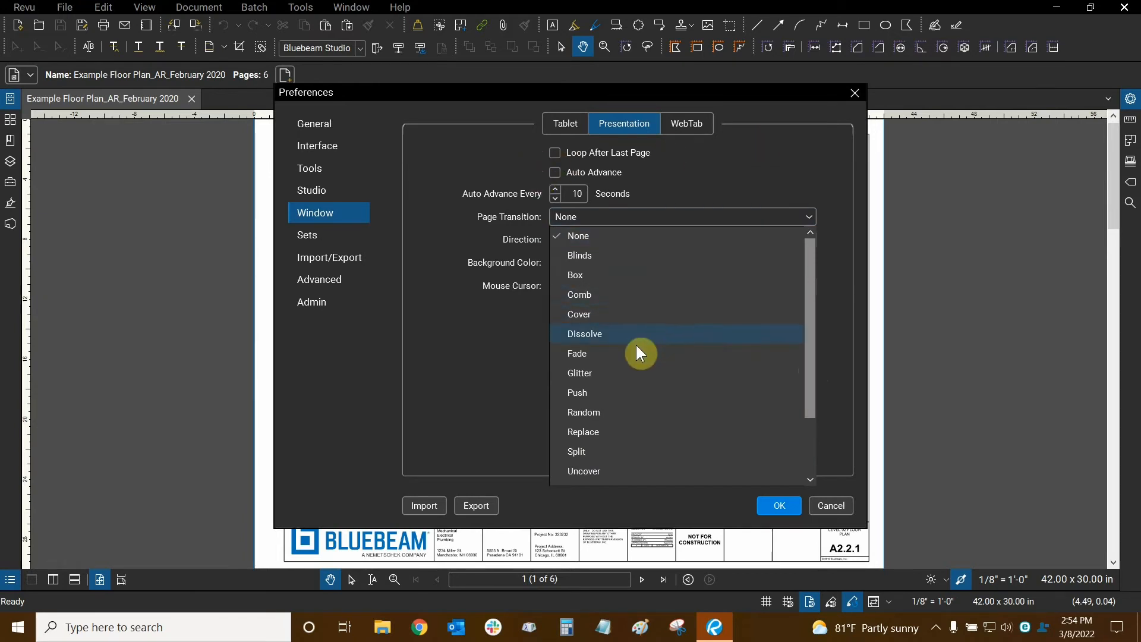
left_click(617, 355)
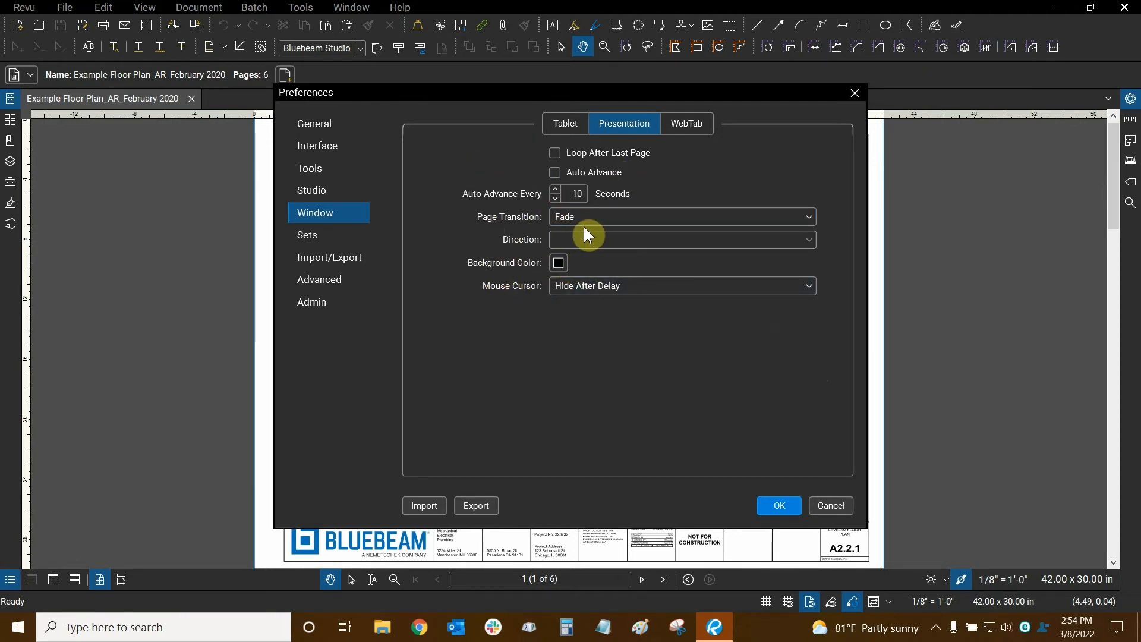
left_click(609, 218)
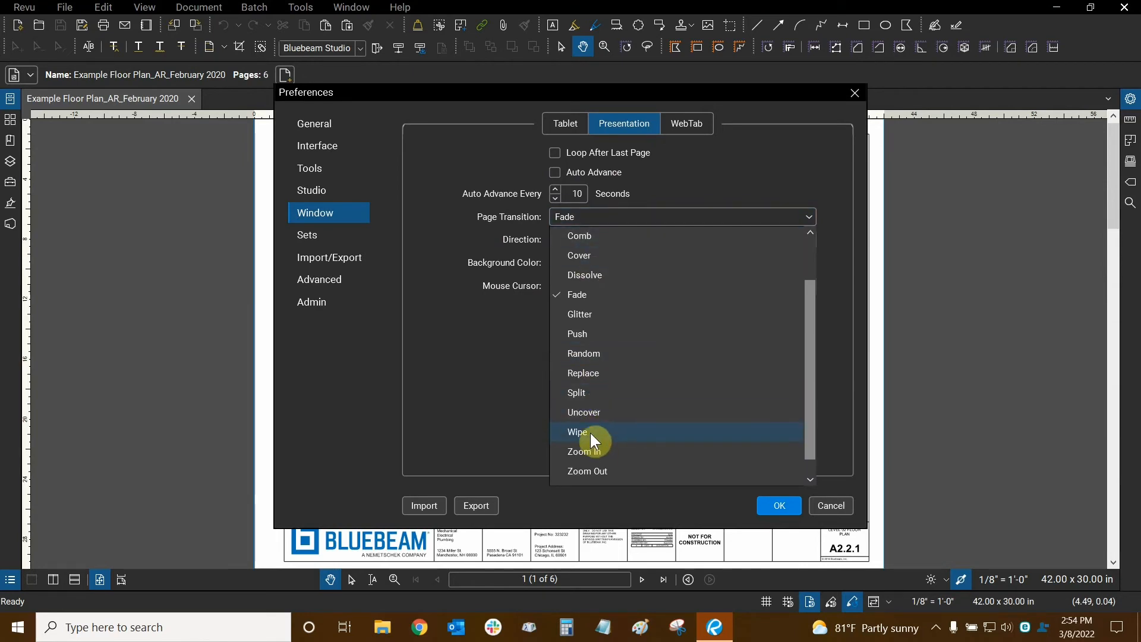
left_click(590, 432)
left_click(610, 244)
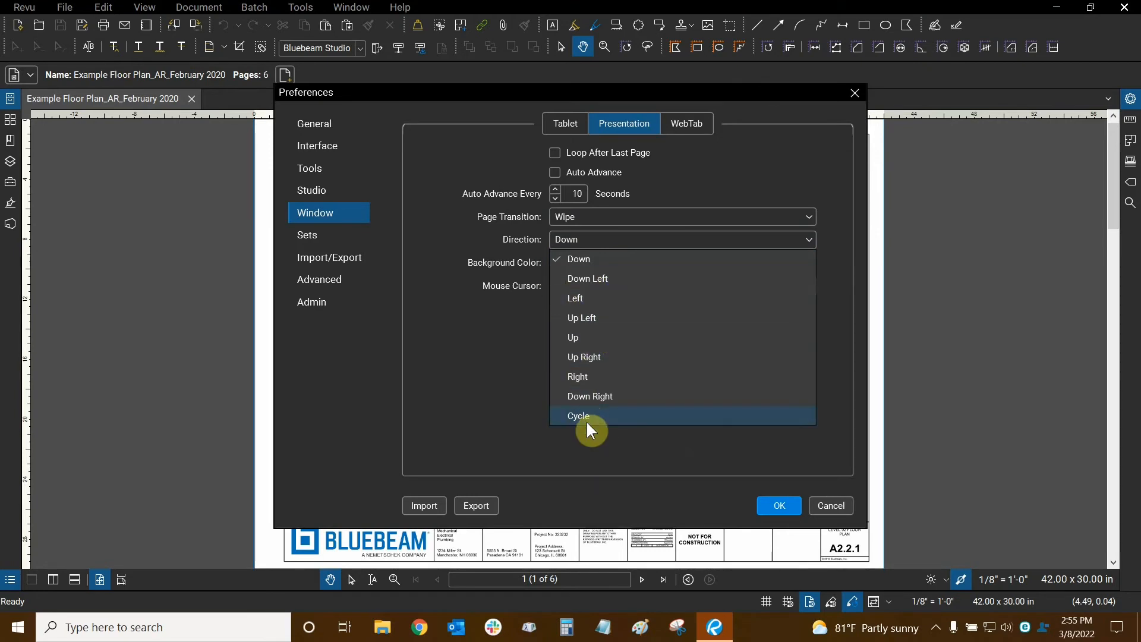
left_click(482, 366)
left_click(584, 215)
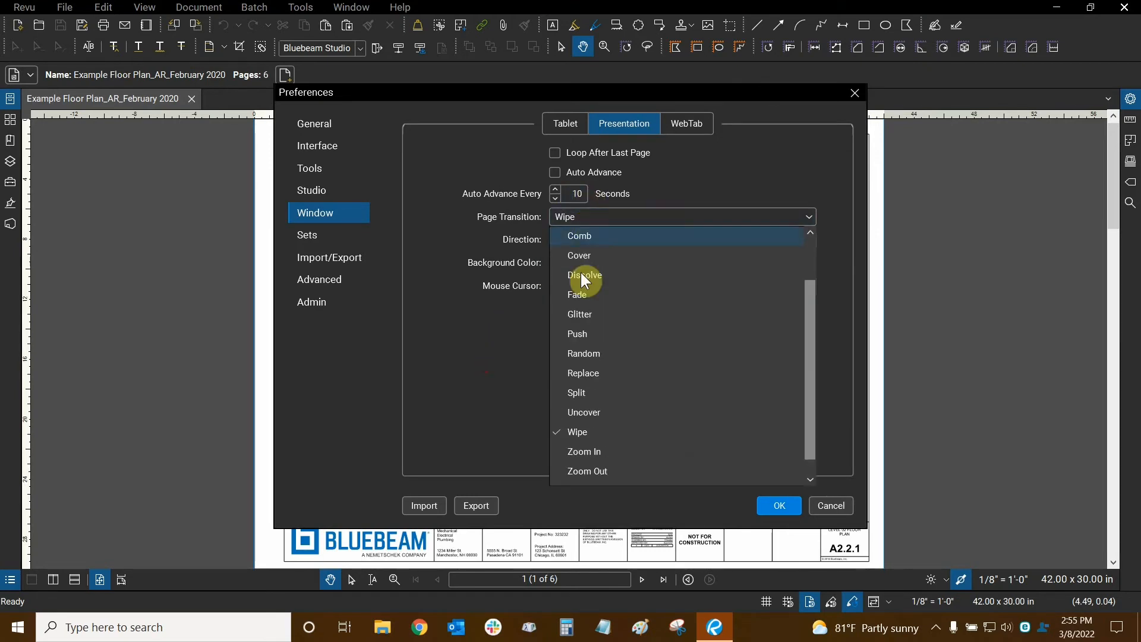
left_click(595, 300)
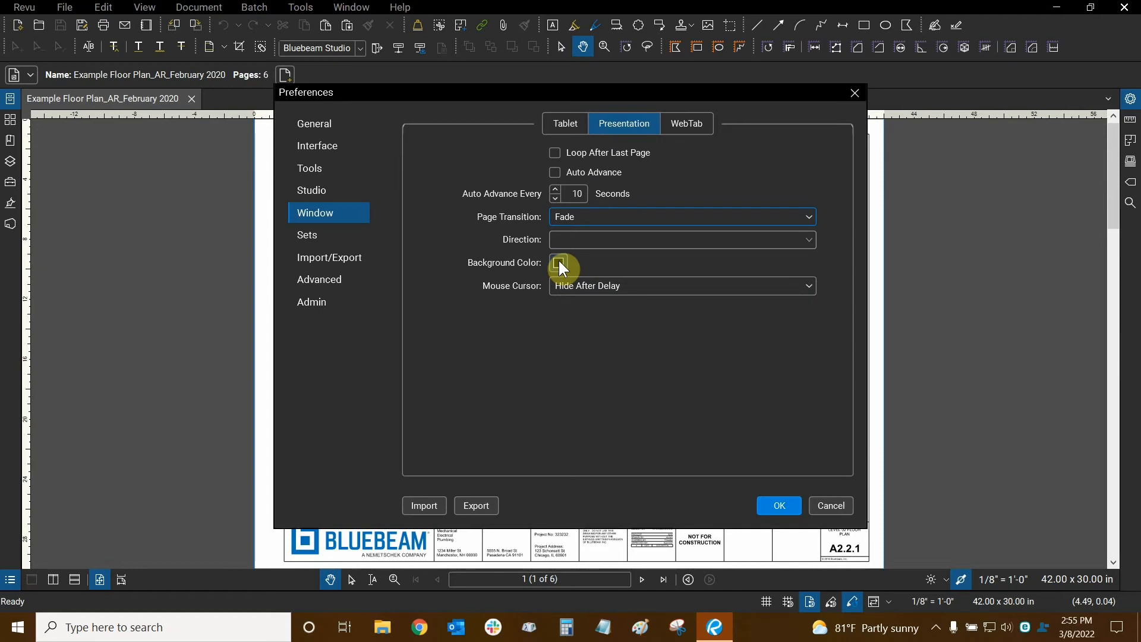
left_click(559, 262)
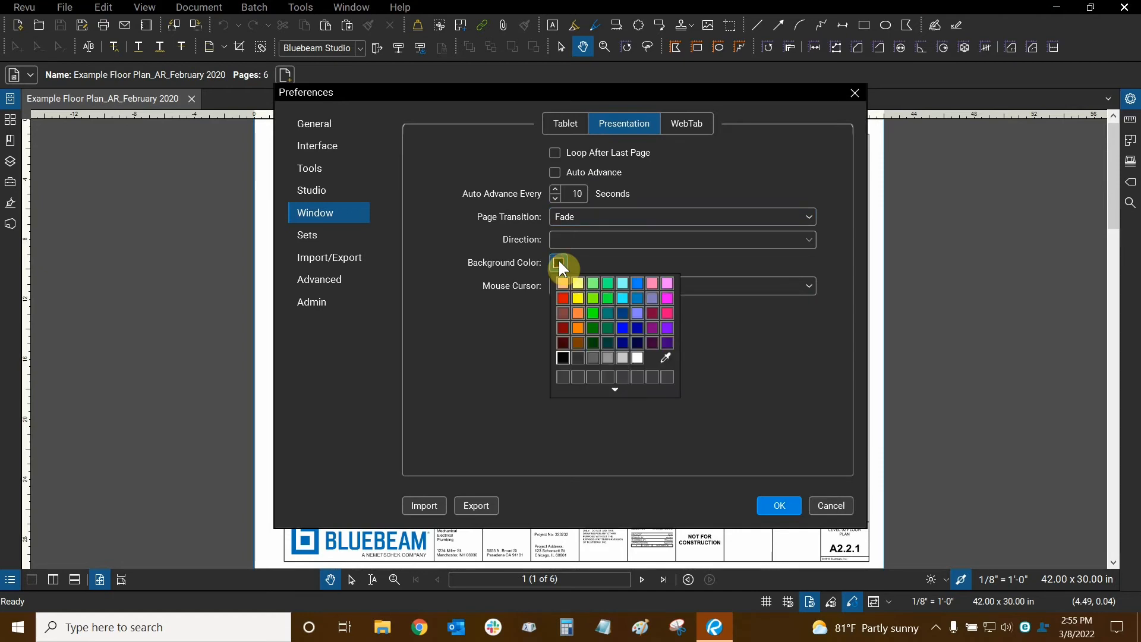
left_click(453, 328)
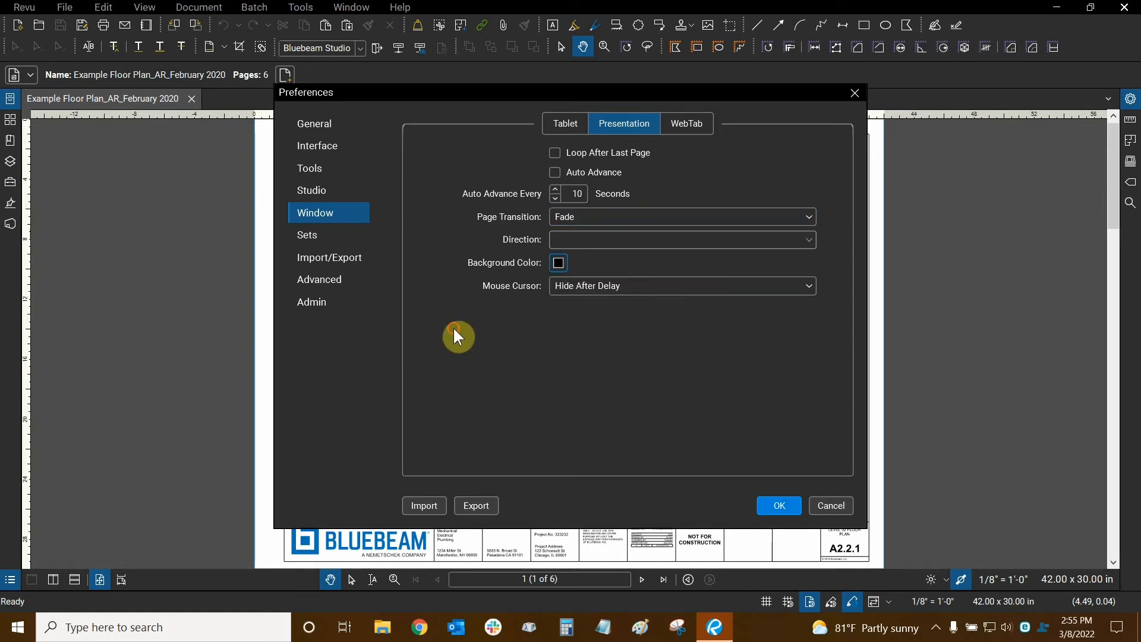
left_click(635, 285)
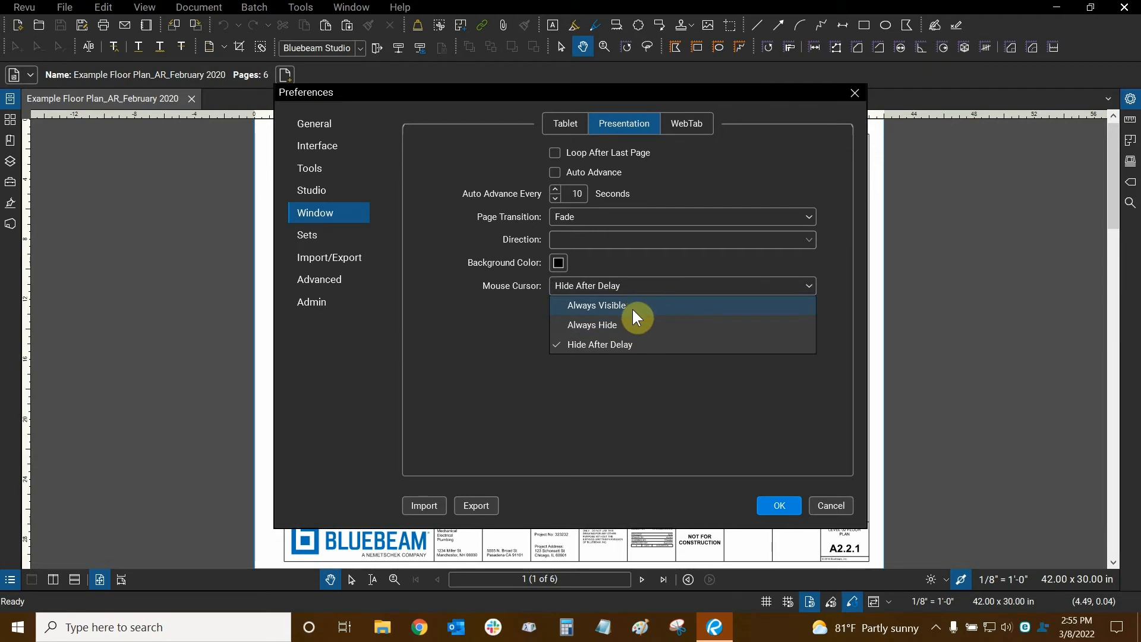
left_click(482, 341)
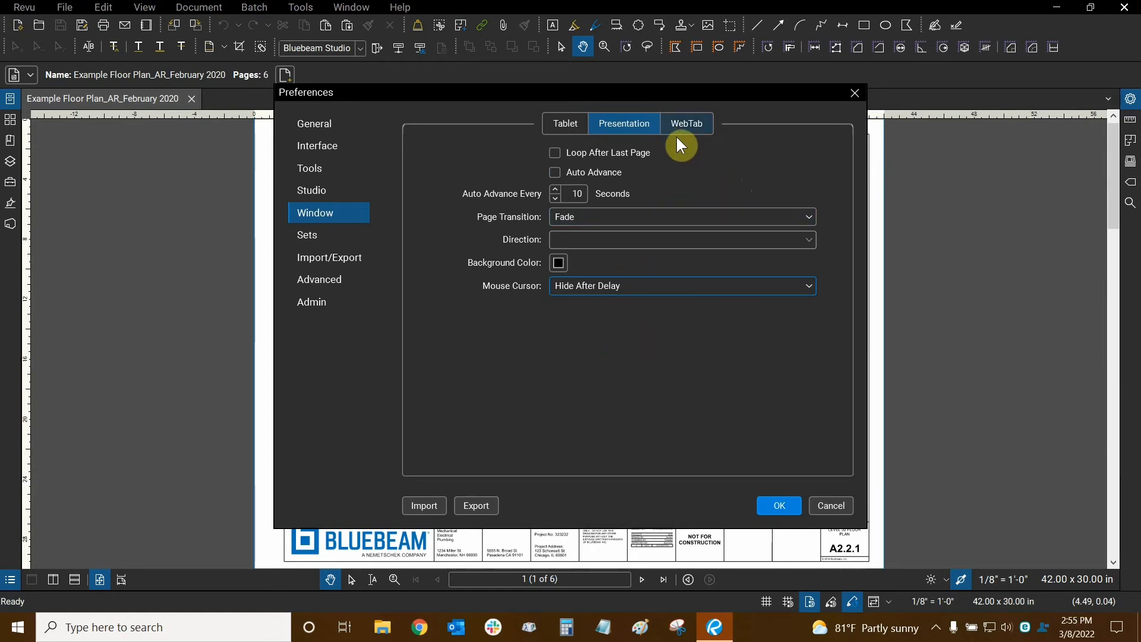
- On the WebTab settings, tick Automatically Switch to New WebTabs upon Creation
left_click(690, 123)
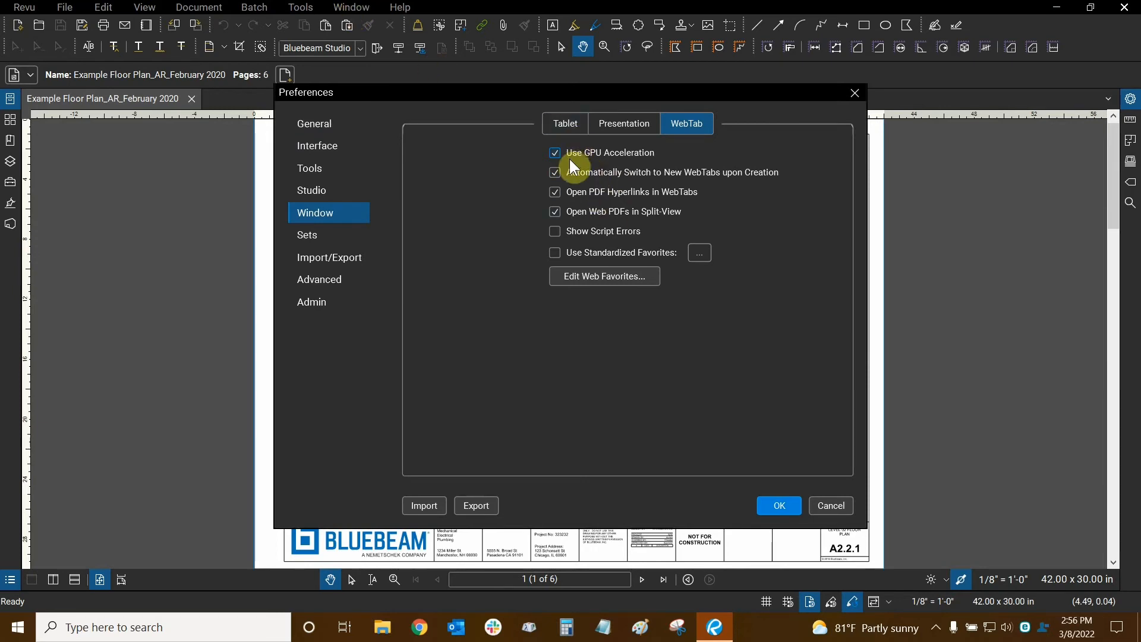
left_click(555, 172)
- In Sets preferences, check Open Edited Documents (New Tab) and Sort Order (Alphanumeric Ascending), changing nothing
left_click(307, 235)
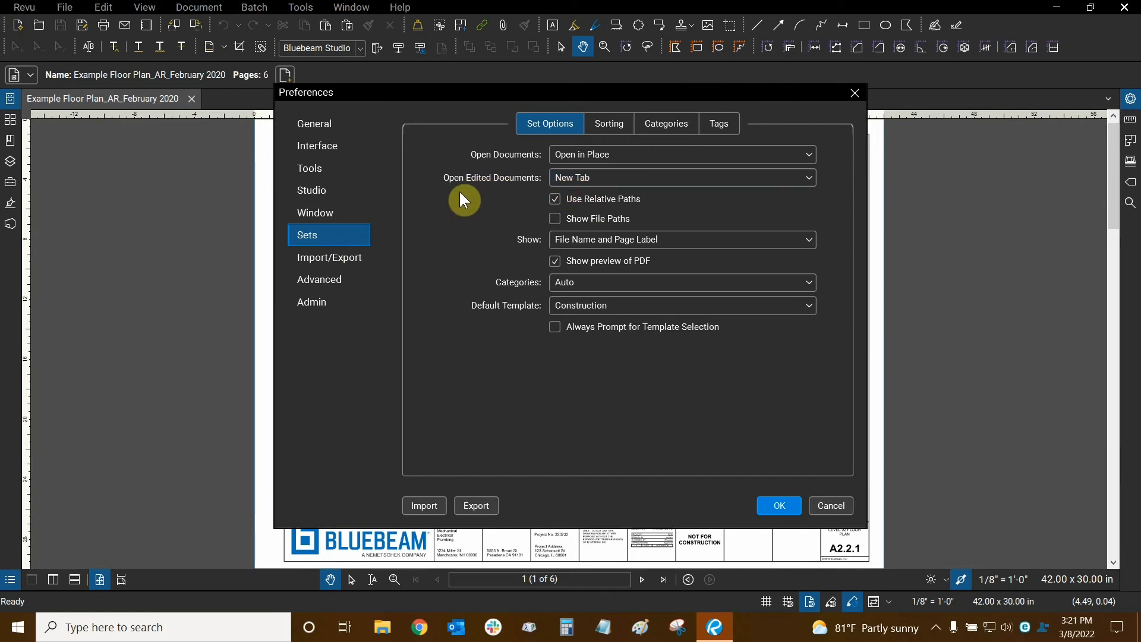
left_click(595, 177)
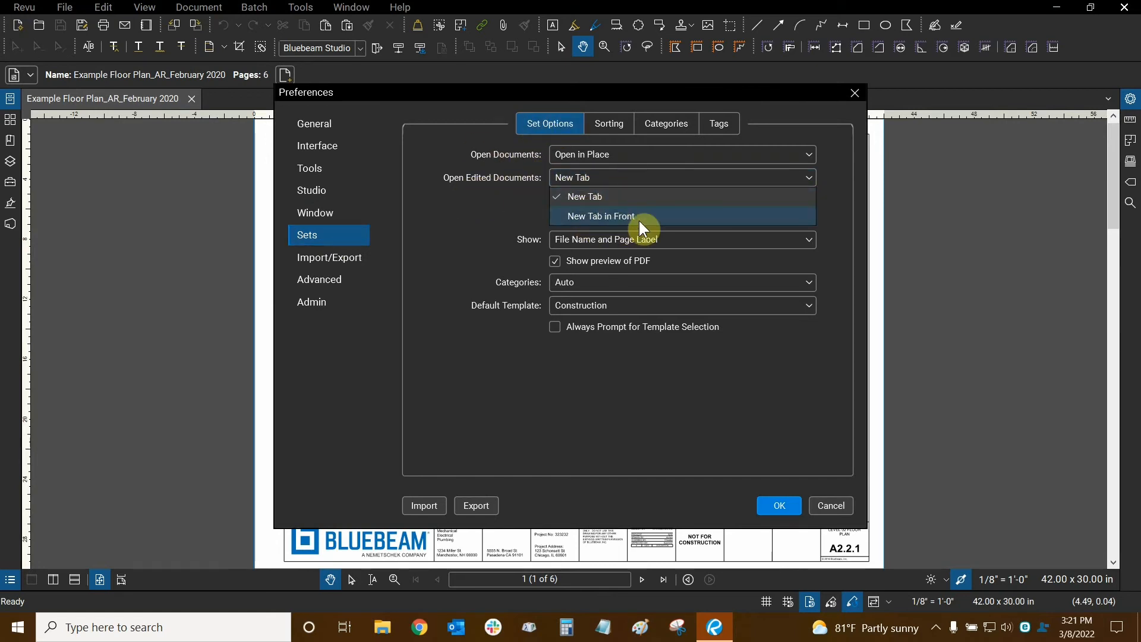
left_click(433, 219)
left_click(609, 123)
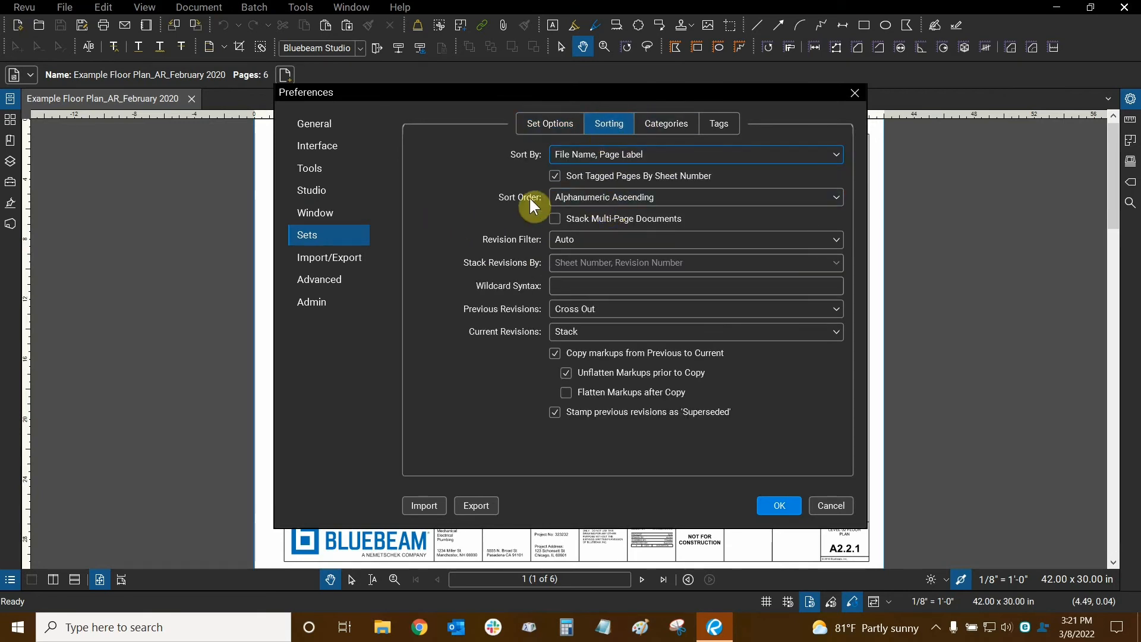
left_click(647, 198)
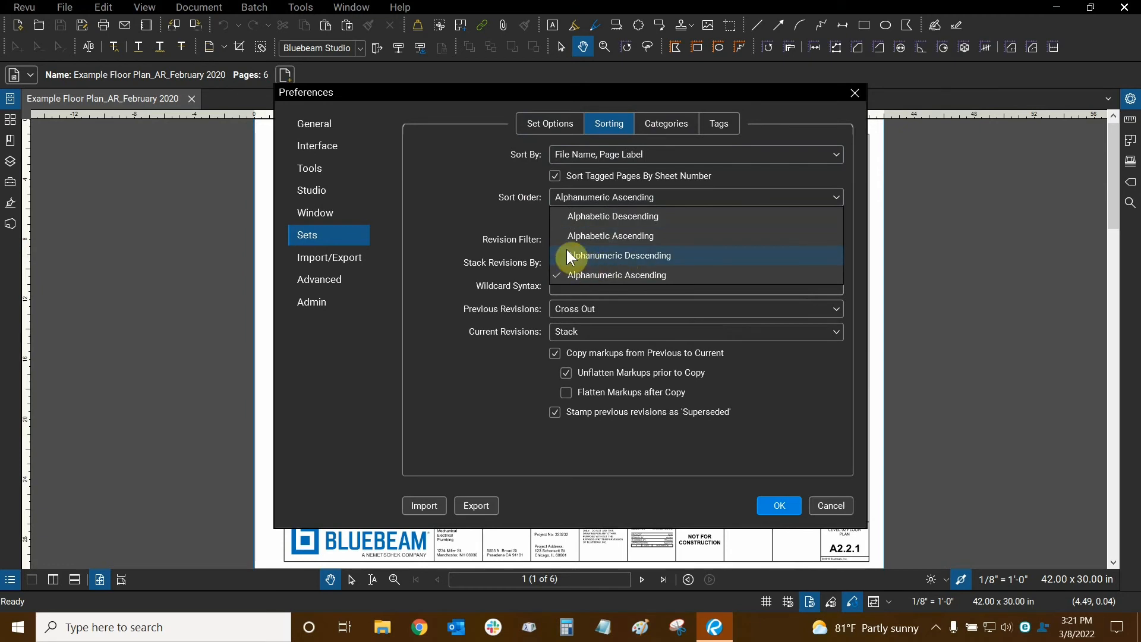
left_click(455, 172)
left_click(538, 123)
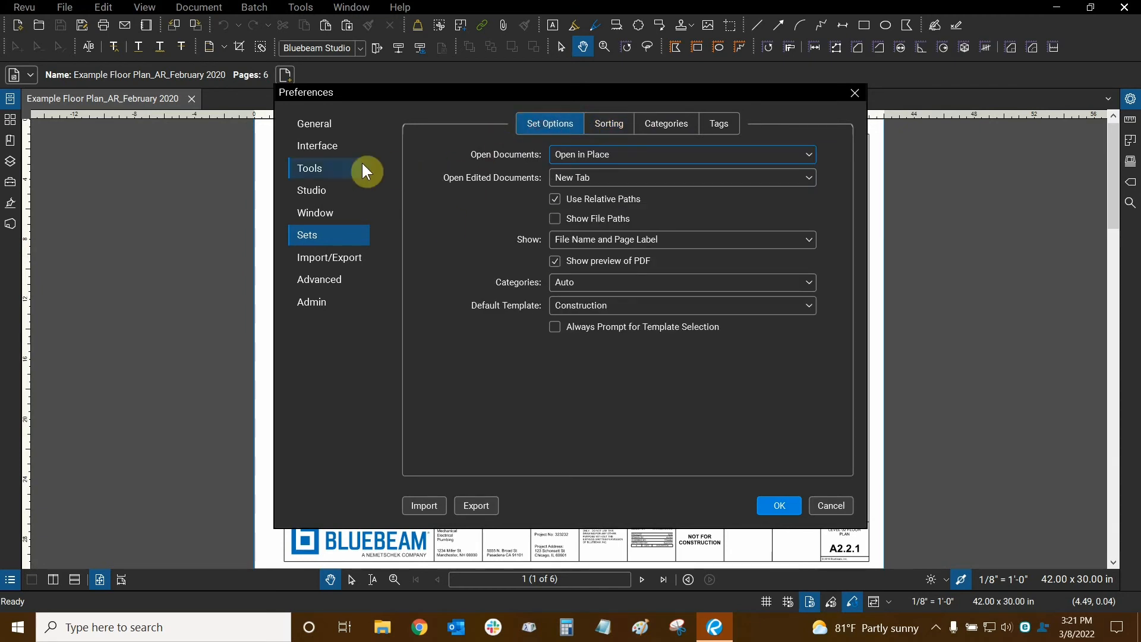
- Leave Import/Export Text Content Recovery on Process All Content and show the Word export options
left_click(336, 261)
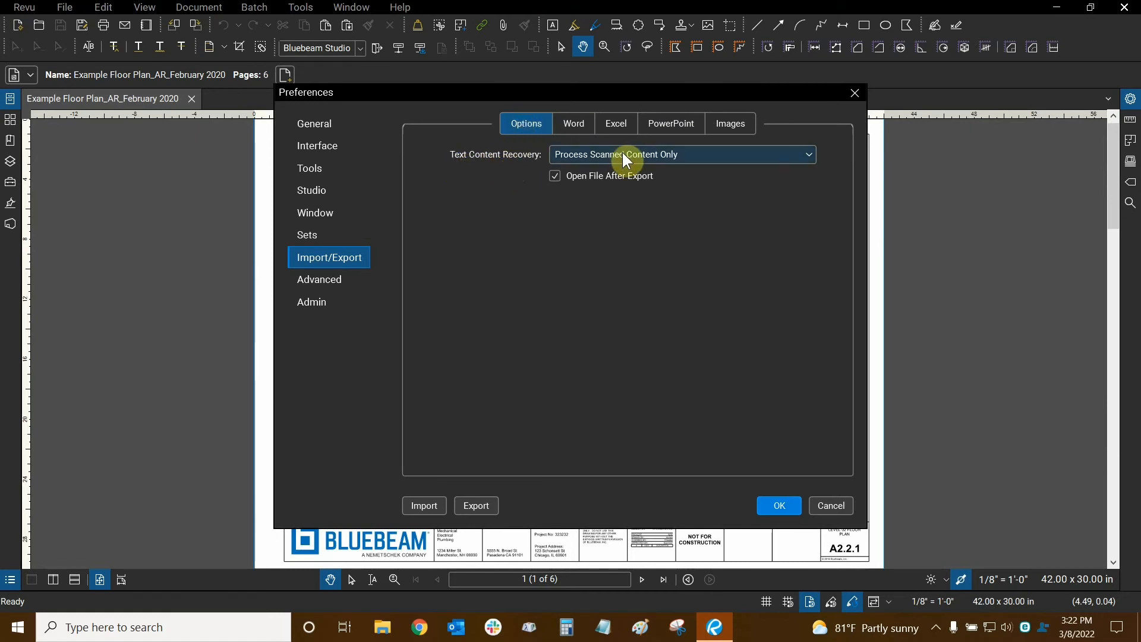
left_click(713, 157)
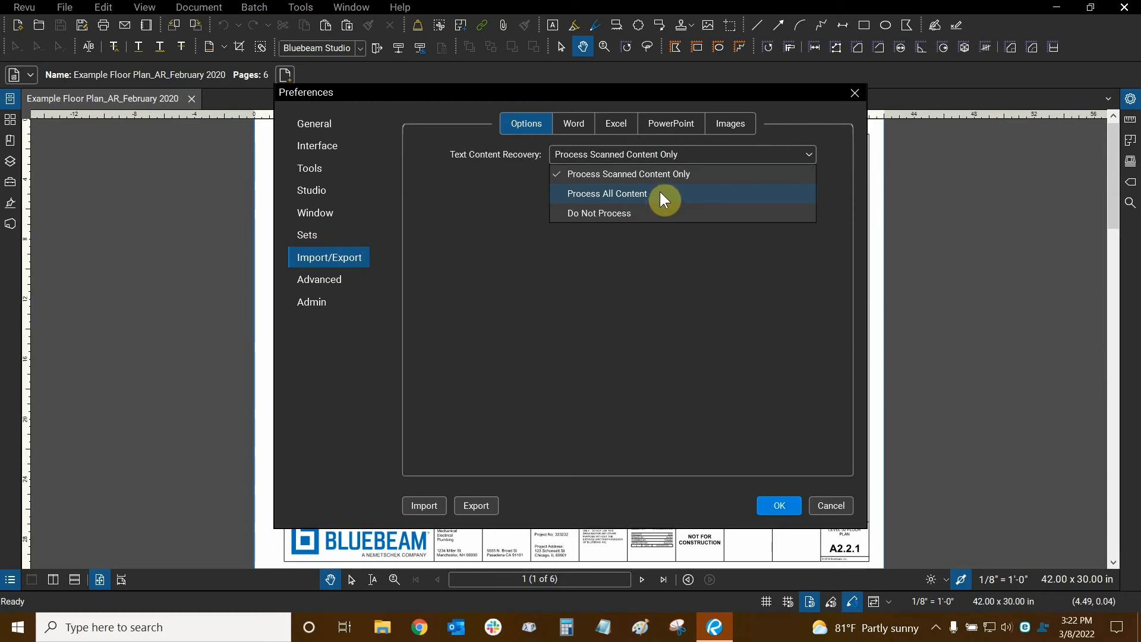
left_click(664, 200)
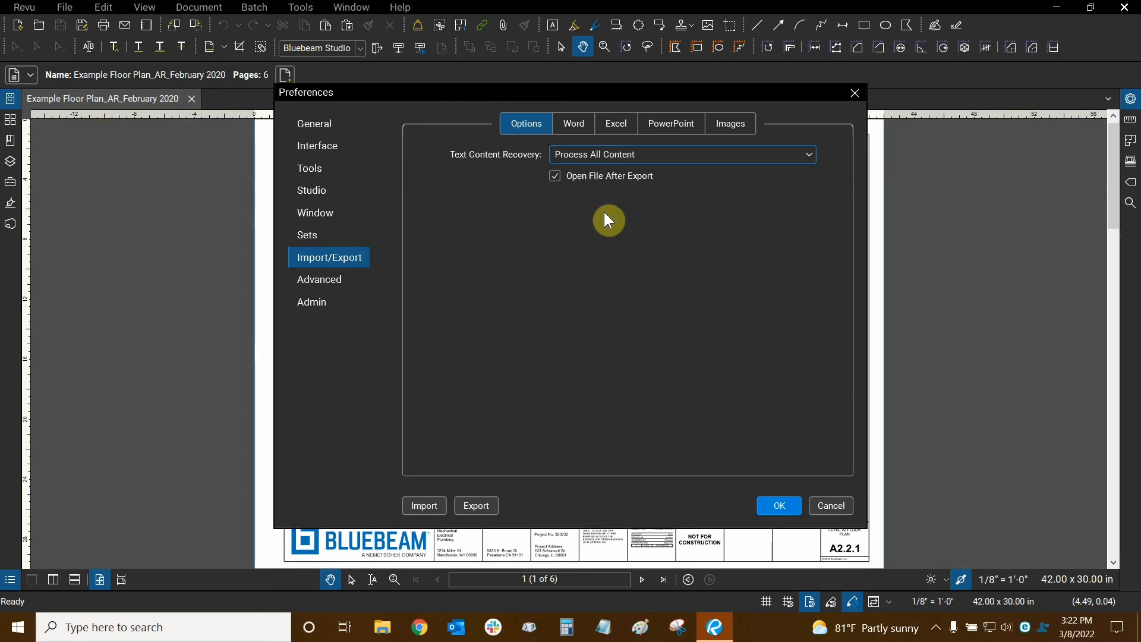
left_click(575, 128)
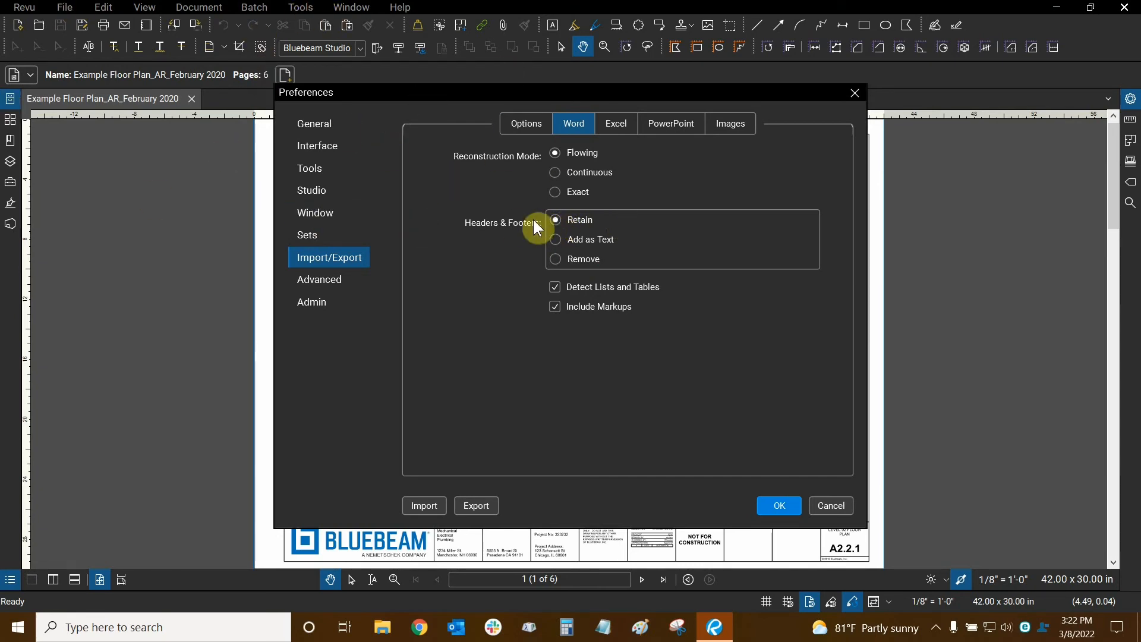
- Page through the Excel, PowerPoint and Images export settings in Import/Export
left_click(633, 134)
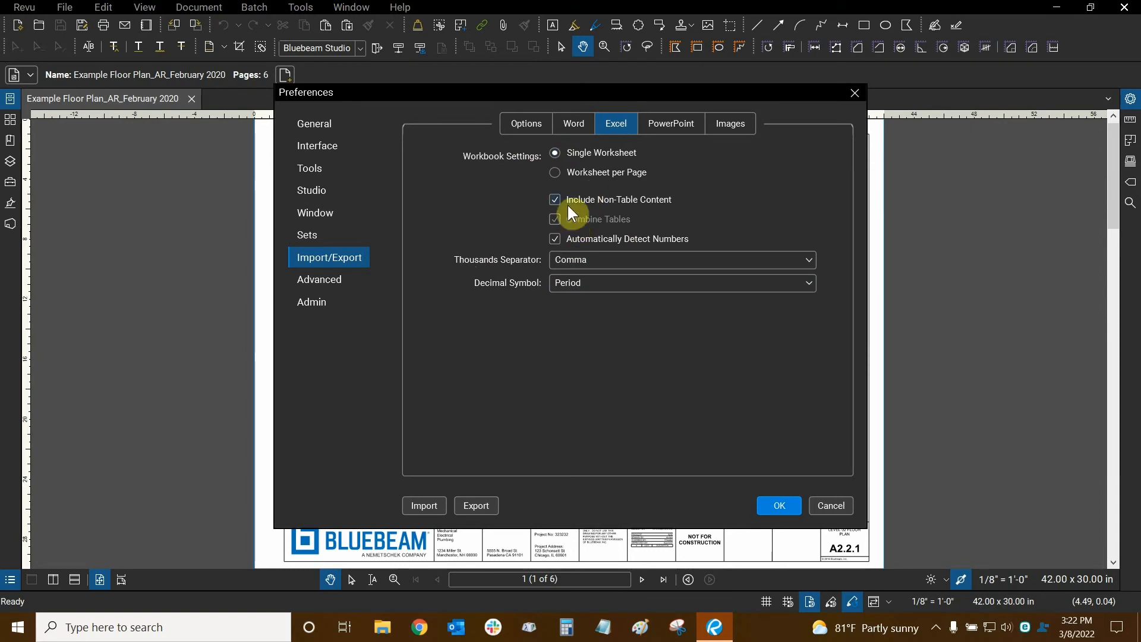
left_click(669, 117)
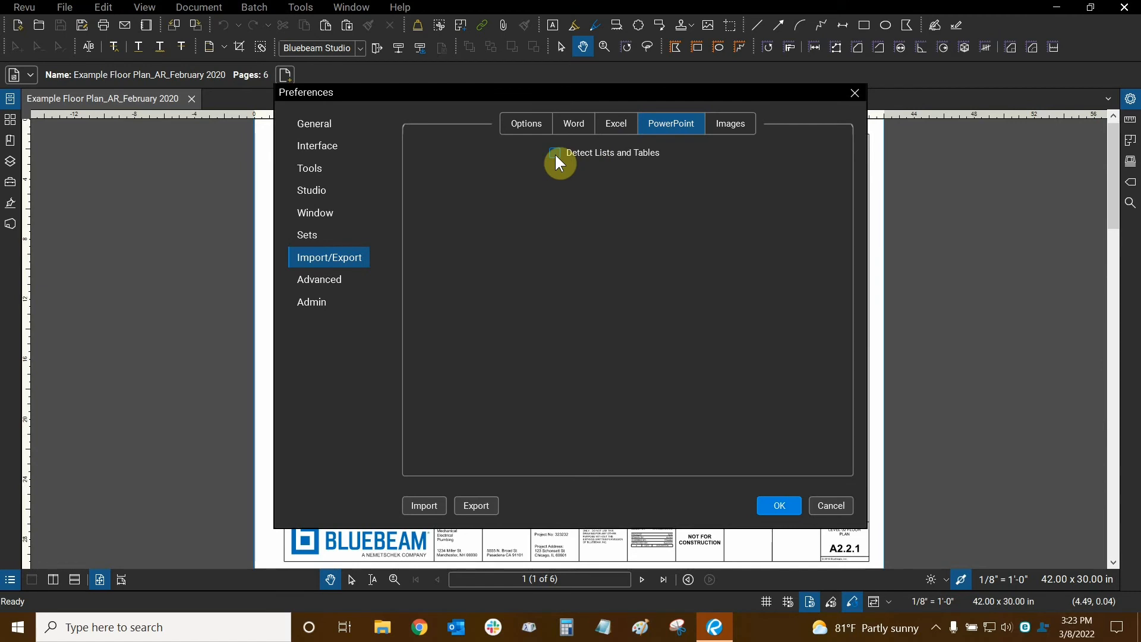
left_click(741, 125)
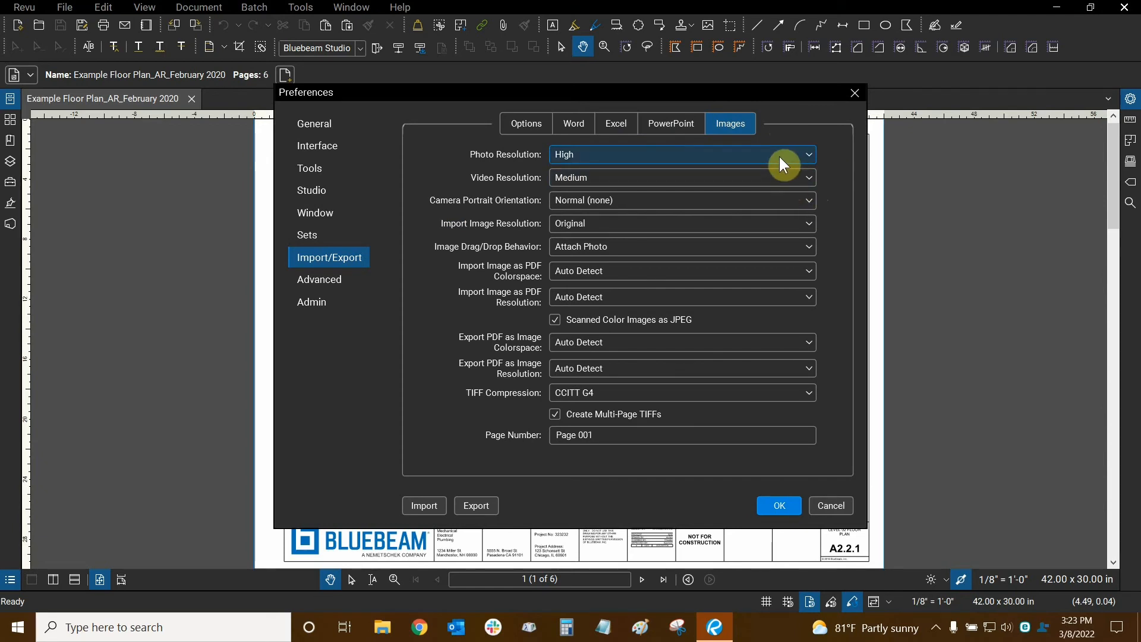
- Confirm photo resolution High and video resolution Medium, then show the Advanced 2D rendering preferences
left_click(608, 147)
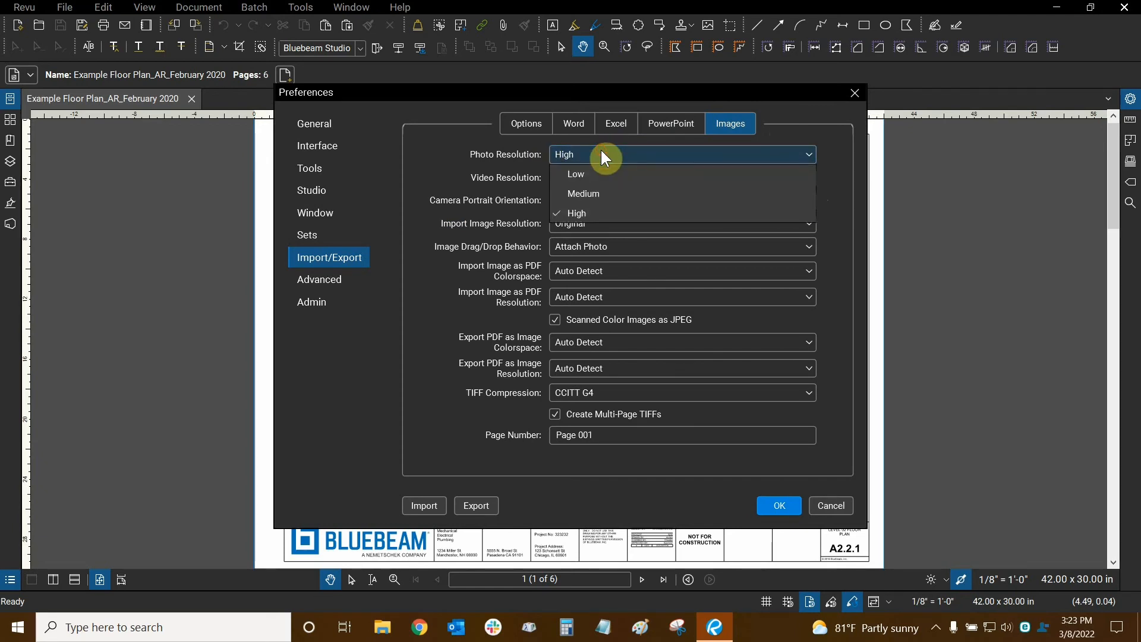
left_click(601, 149)
left_click(616, 177)
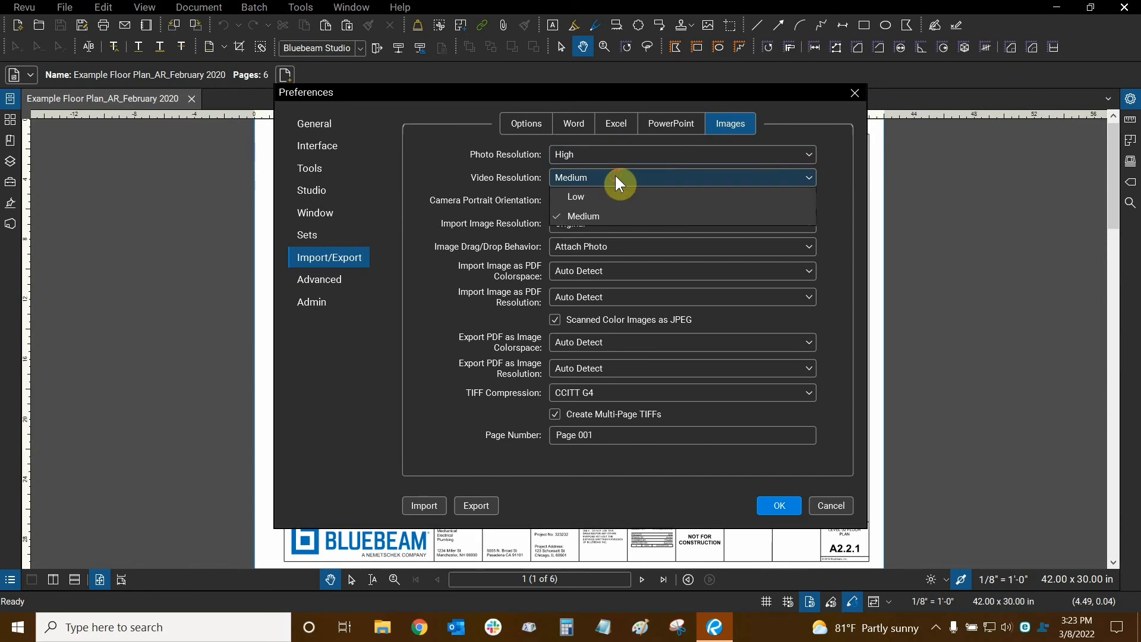
left_click(615, 177)
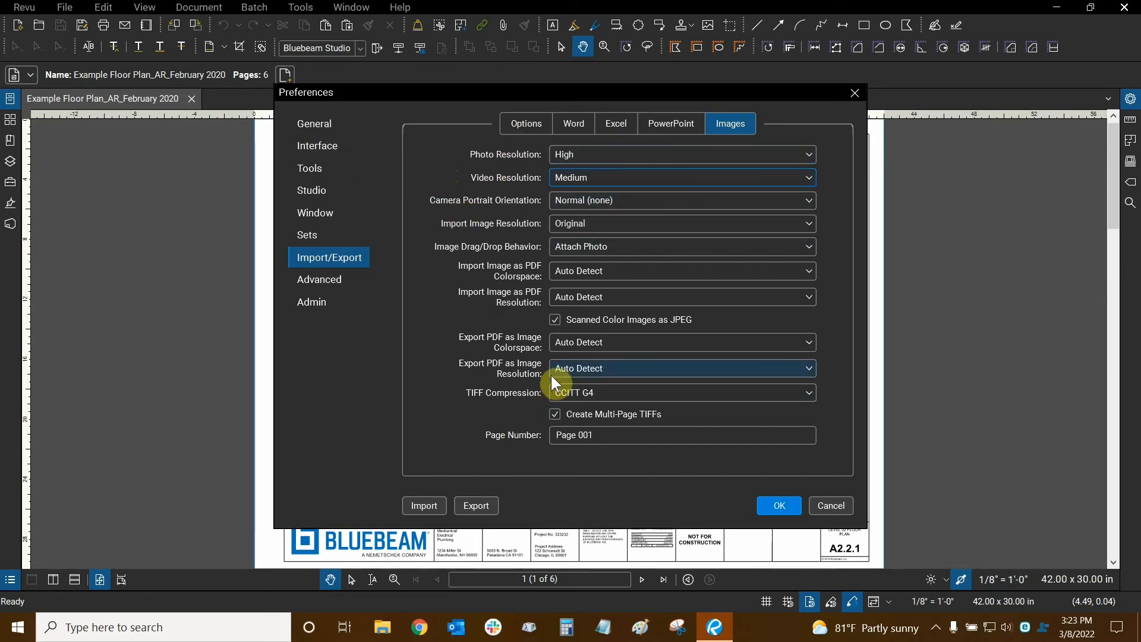
left_click(355, 277)
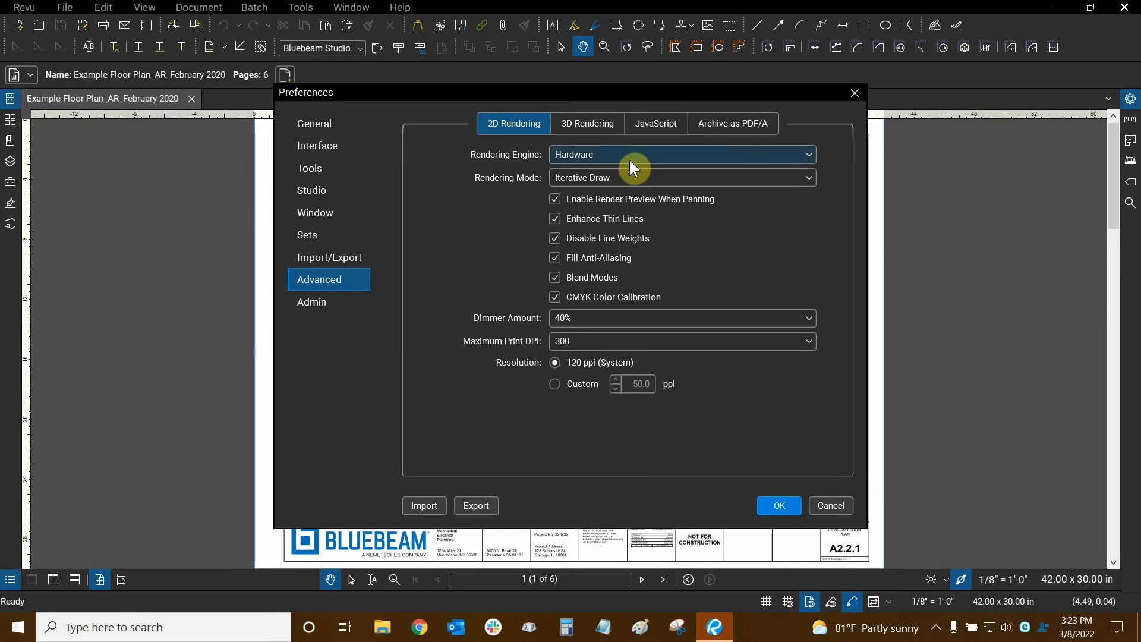
- Review the Rendering Engine choices keeping Hardware, then list the available Rendering Modes
left_click(612, 160)
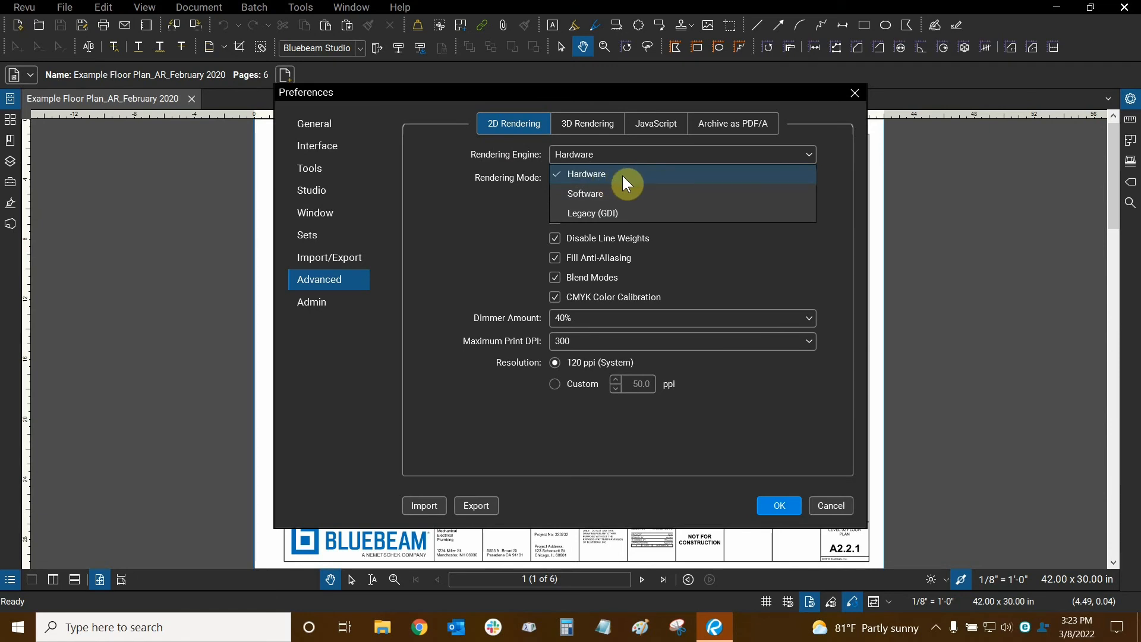
left_click(628, 214)
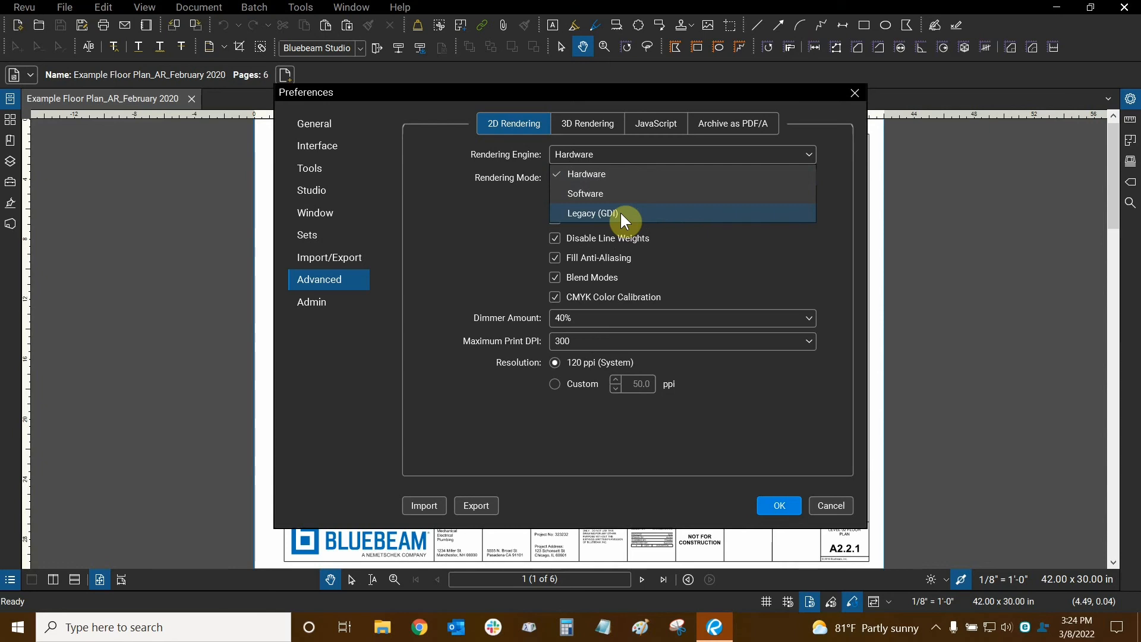
left_click(418, 148)
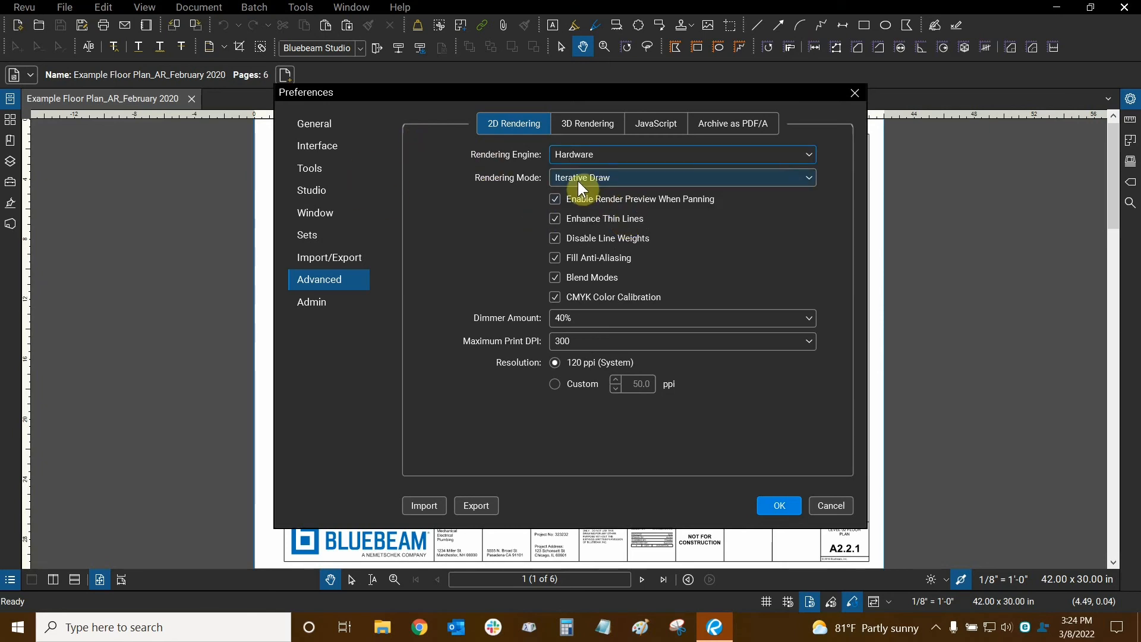
left_click(616, 183)
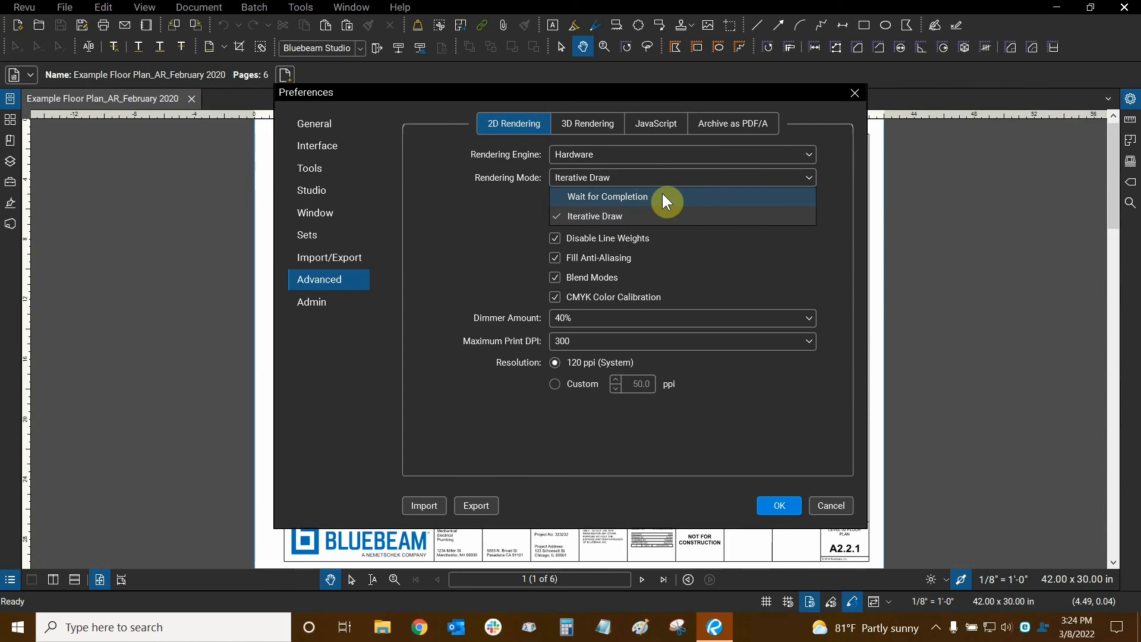
- Close the Rendering Mode list with Iterative Draw still selected
left_click(402, 237)
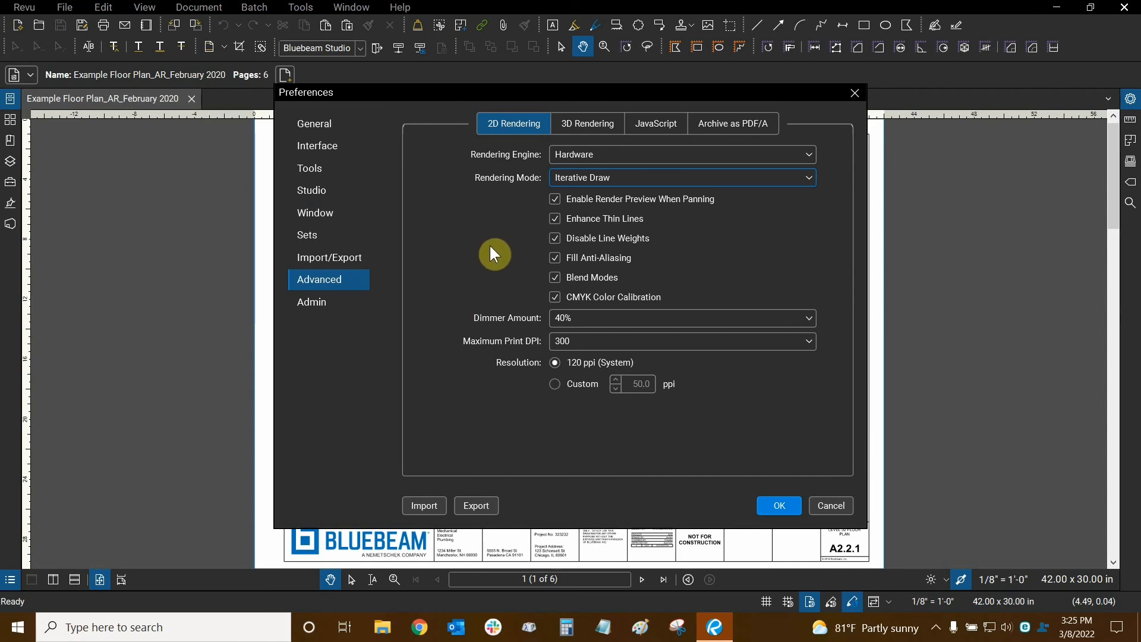
- Review the 3D Rendering, JavaScript, and Archive as PDF/A pages in Advanced preferences
left_click(586, 124)
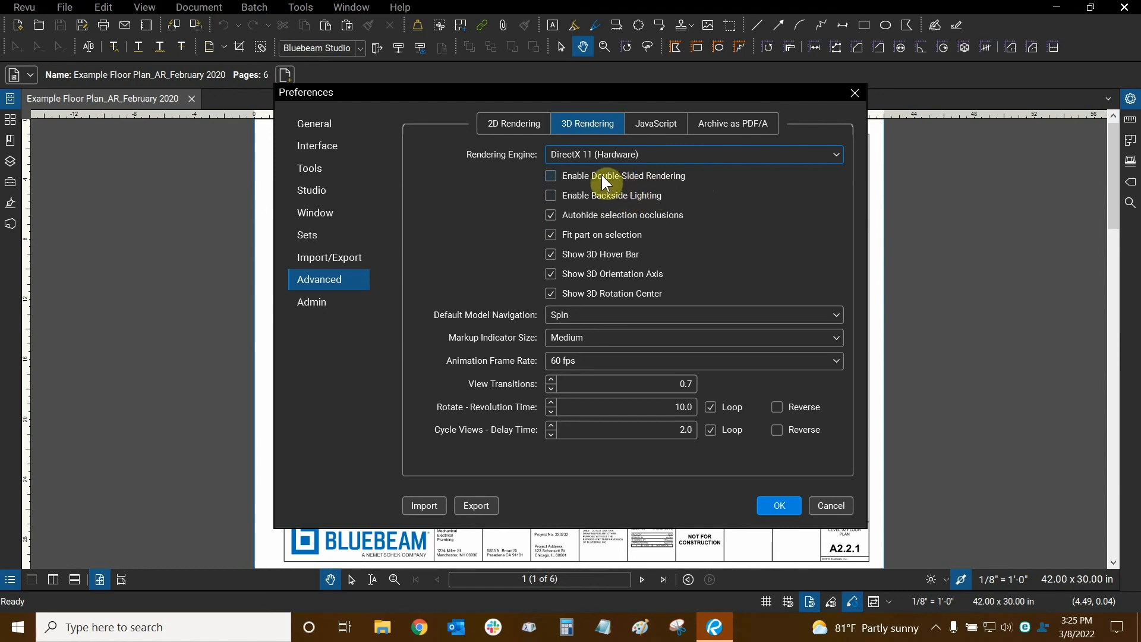
left_click(648, 136)
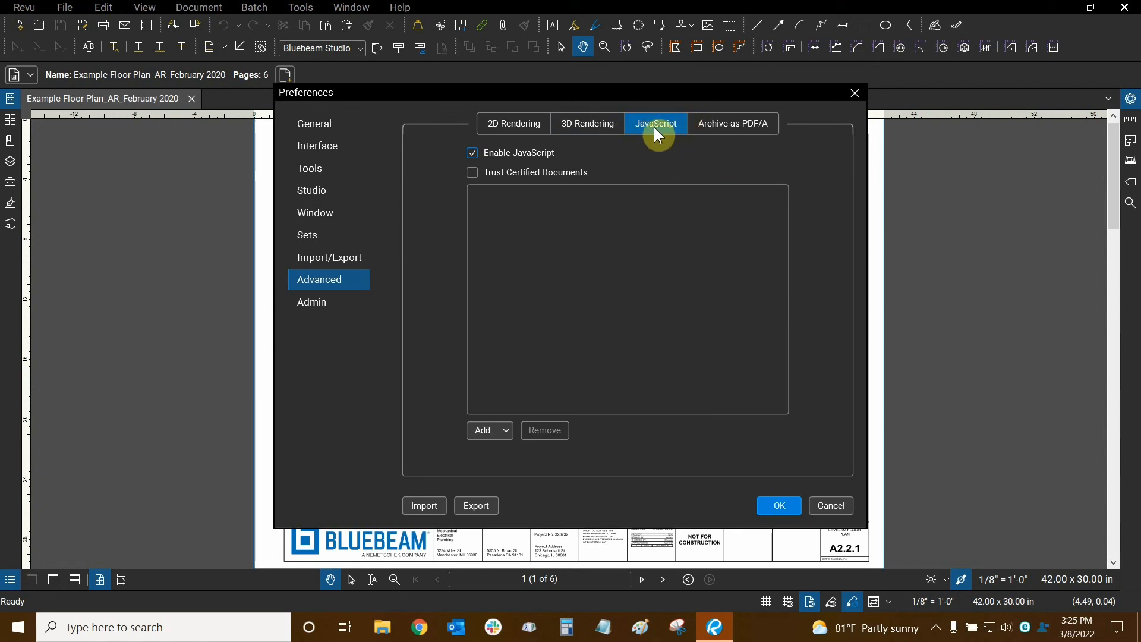
left_click(739, 128)
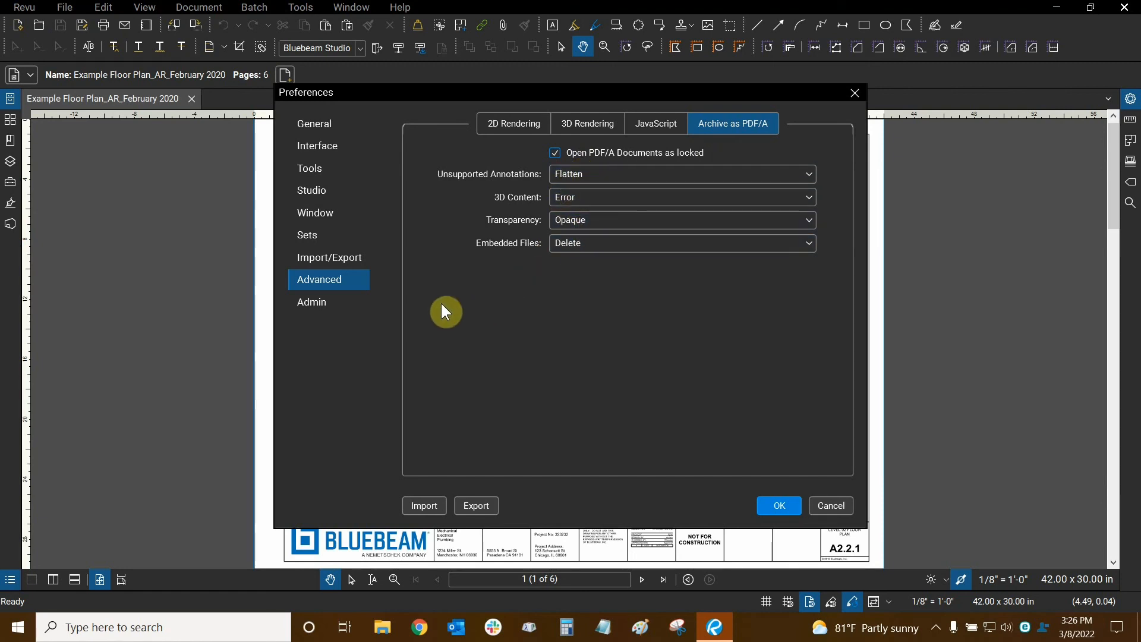
- Show the Admin preferences with Extended Debugging and the settings reset, backup and restore options
left_click(339, 307)
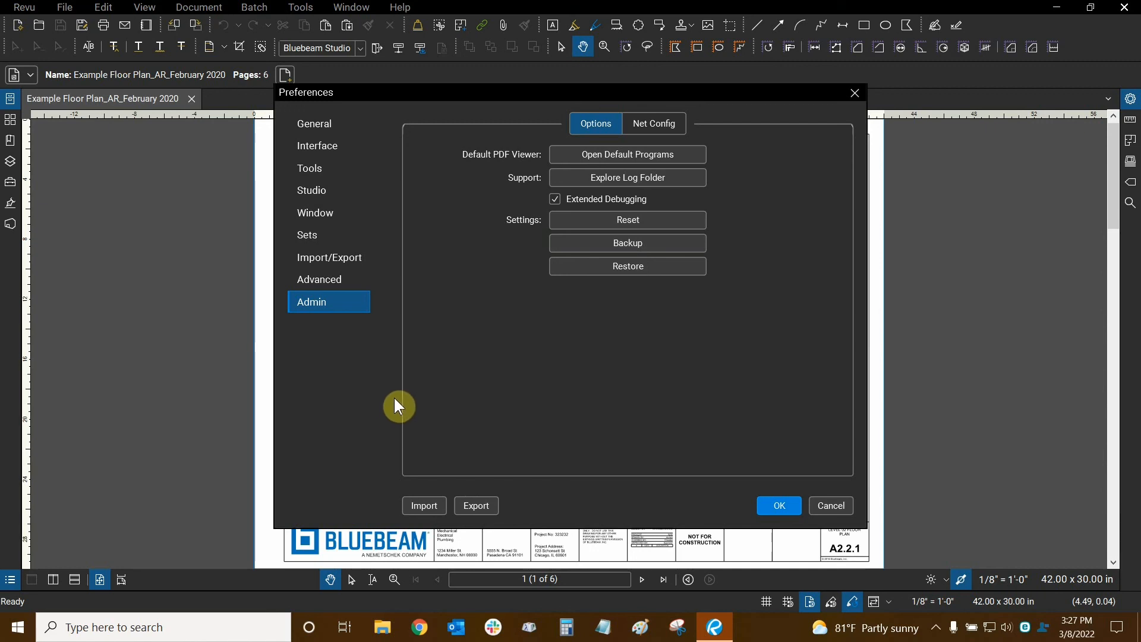
left_click(608, 268)
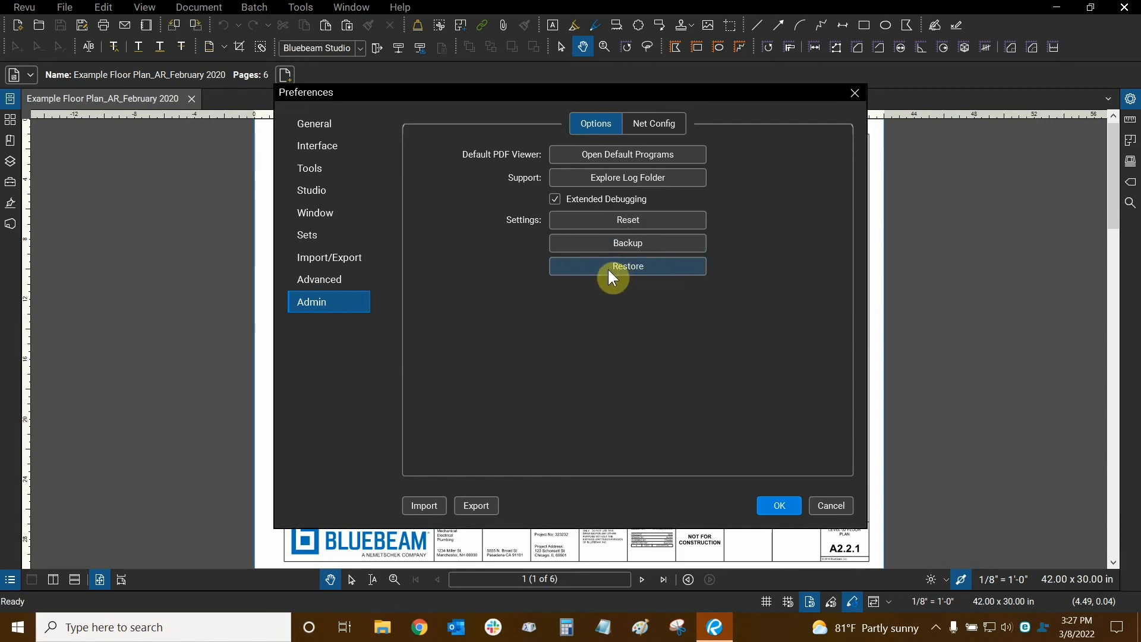
left_click(644, 213)
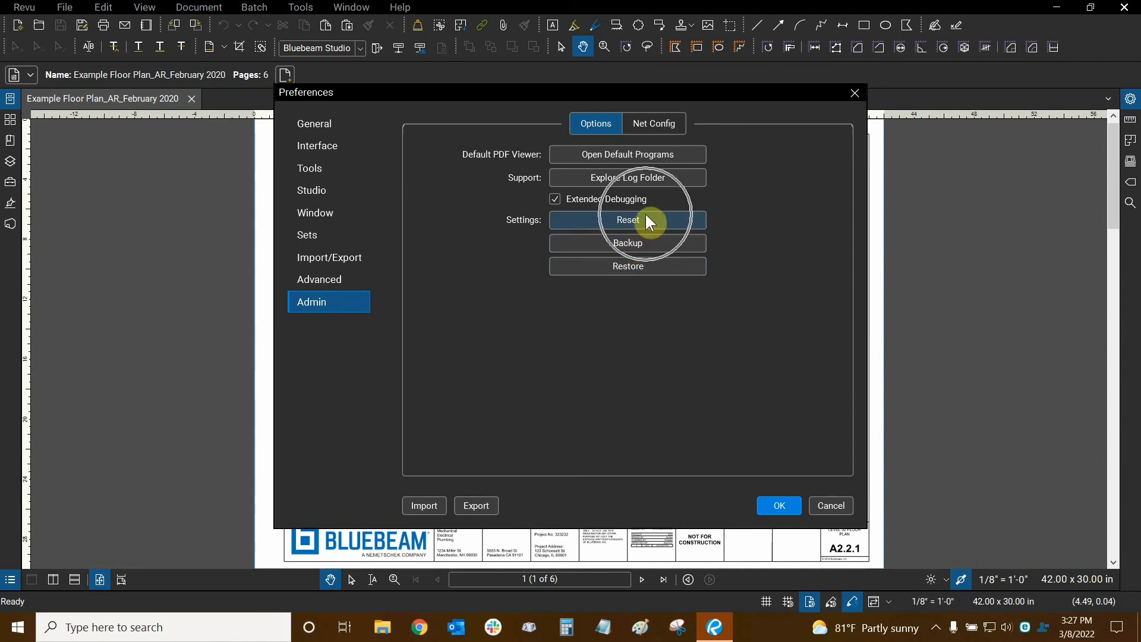
left_click(616, 219)
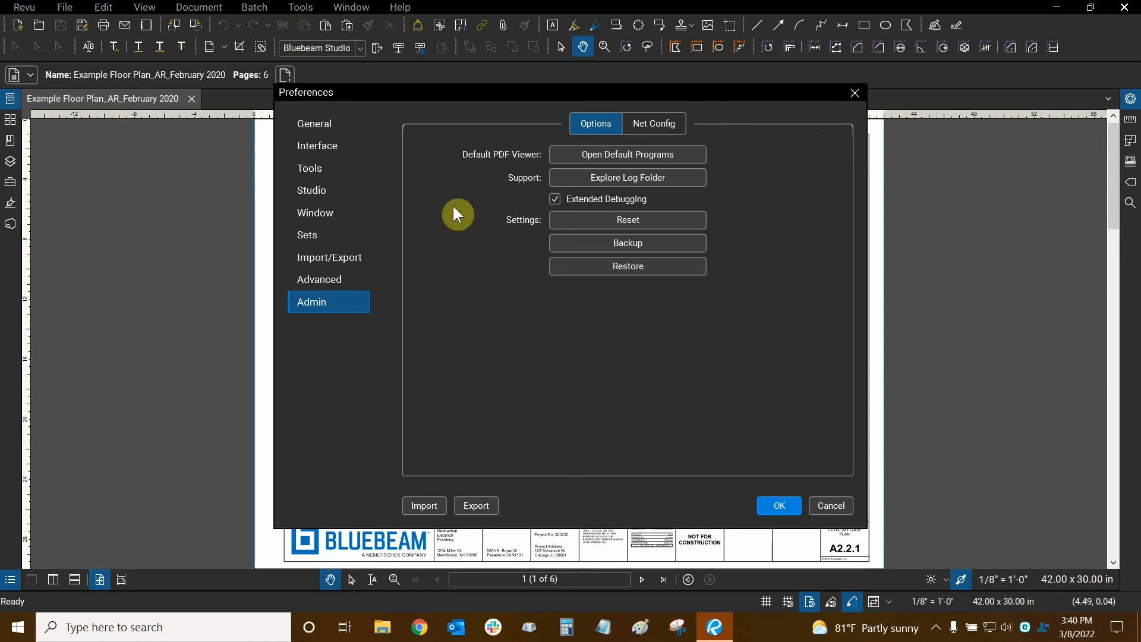
- Confirm the Preferences with OK, returning to floor plan sheet A2.2.1
left_click(796, 506)
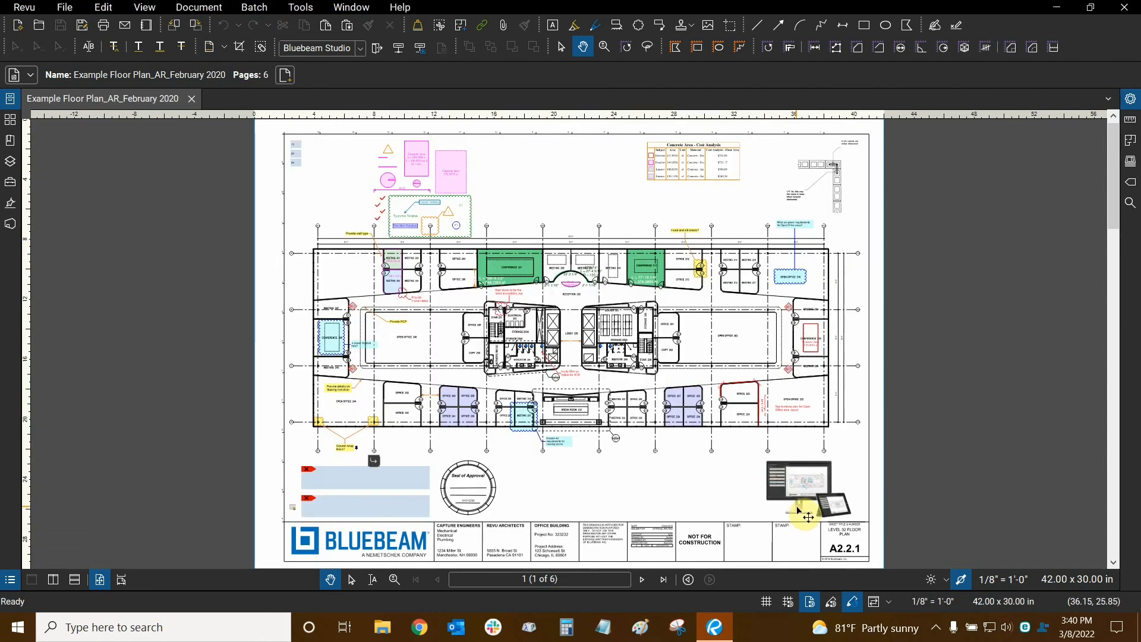